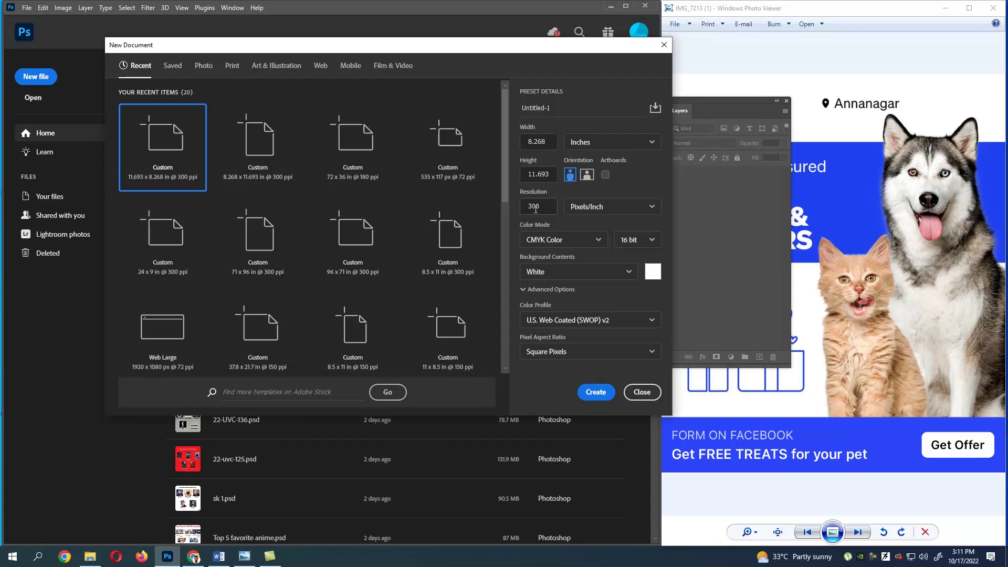
# Create an 8.268 × 11.693 inch, 300 pixels/inch, 16-bit CMYK document with a white background, and close the Clone Source and Paragraph panels.
pyautogui.click(587, 399)
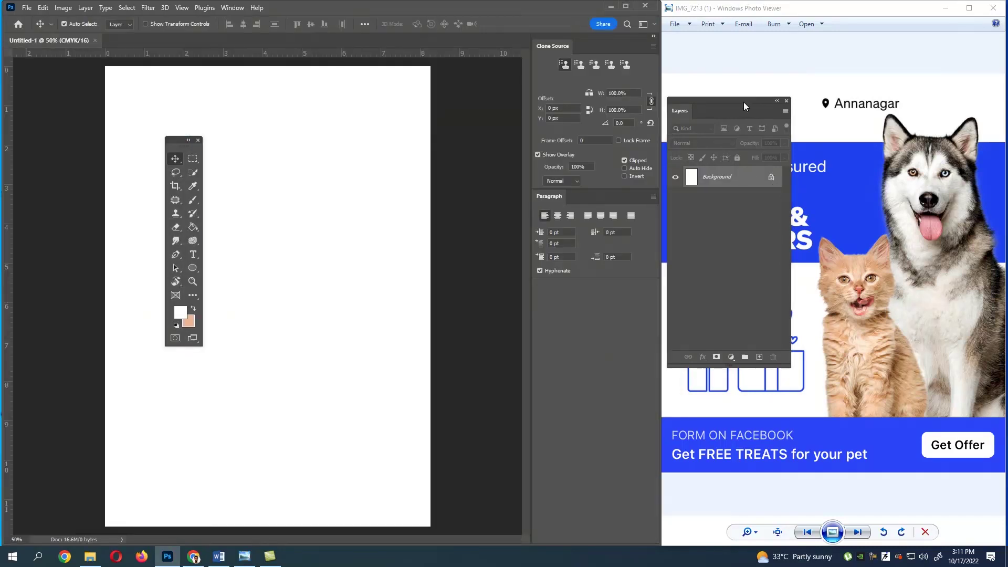
pyautogui.moveTo(744, 102); pyautogui.dragTo(479, 143)
pyautogui.click(654, 46)
pyautogui.click(681, 175)
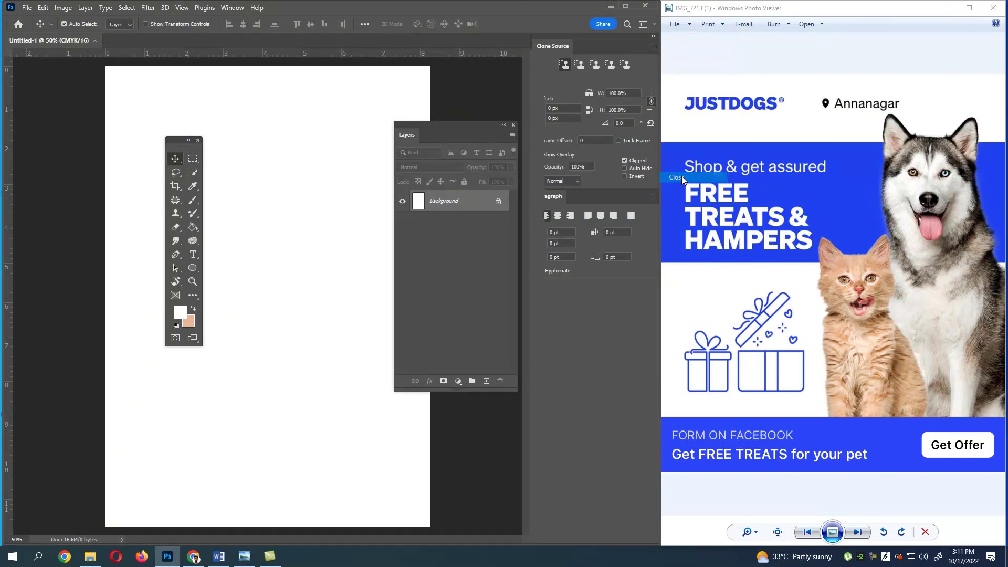
pyautogui.click(652, 47)
pyautogui.click(679, 243)
# Arrange the floating layers and tools panels clear of the page, and unlock the background layer.
pyautogui.moveTo(431, 129); pyautogui.dragTo(537, 121)
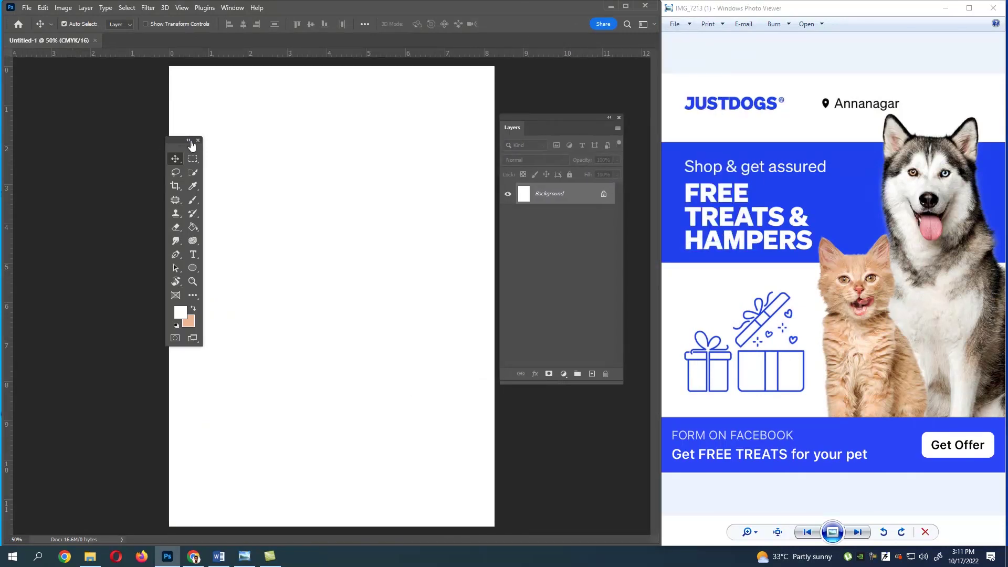
pyautogui.moveTo(192, 146); pyautogui.dragTo(135, 140)
pyautogui.click(603, 194)
# Place the siberian-husky-puppy image as an embedded file and scale it up from its centre.
pyautogui.click(26, 7)
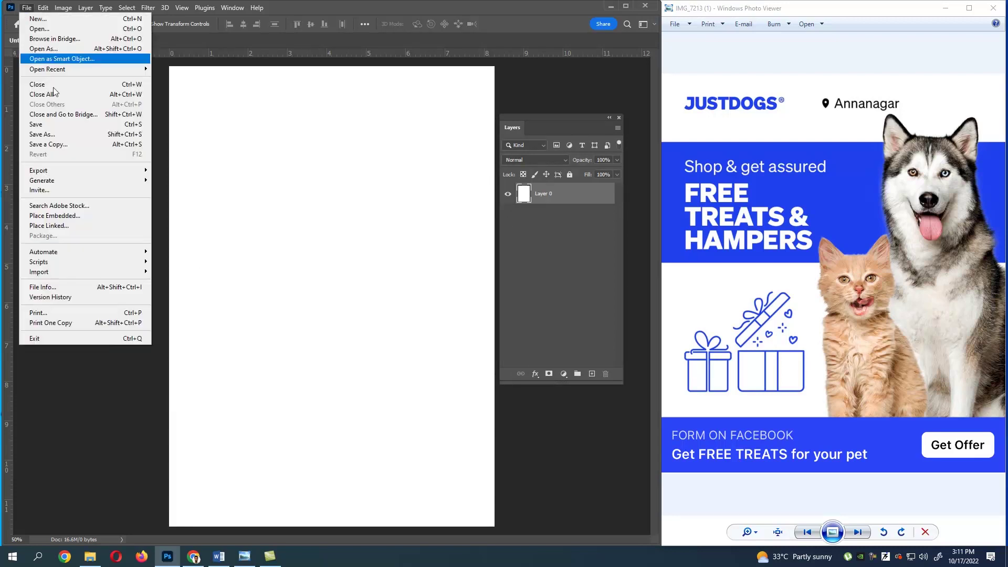
pyautogui.click(55, 215)
pyautogui.click(902, 530)
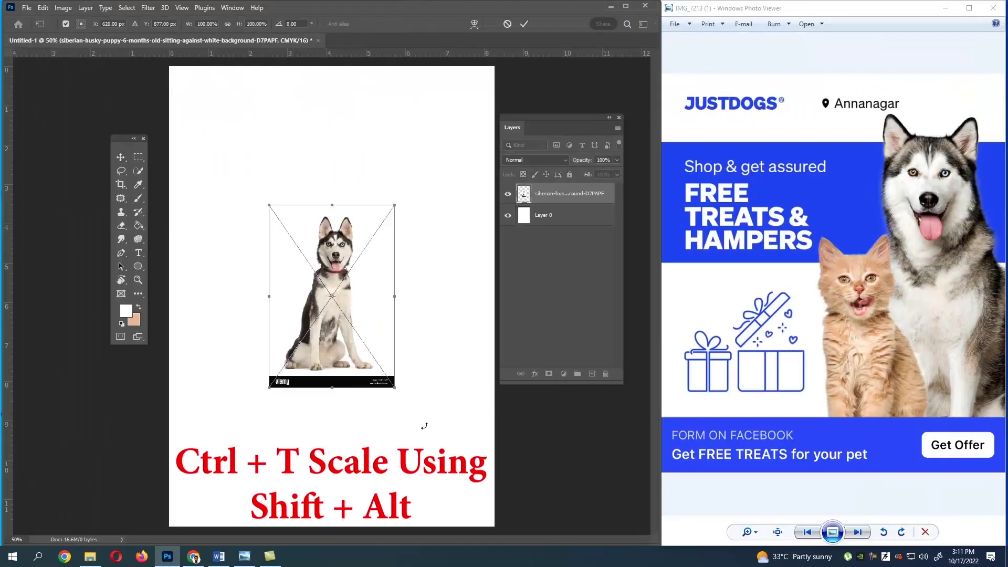
pyautogui.moveTo(396, 389); pyautogui.dragTo(432, 442)
pyautogui.press('Return')
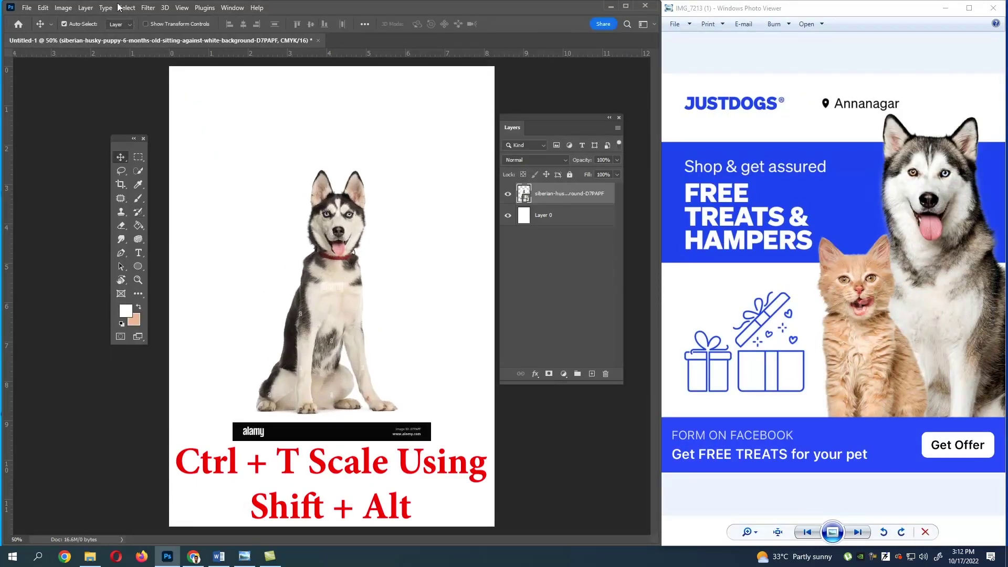
# Select the husky as the subject, copy it onto its own layer, and delete the placed original.
pyautogui.click(126, 7)
pyautogui.click(137, 130)
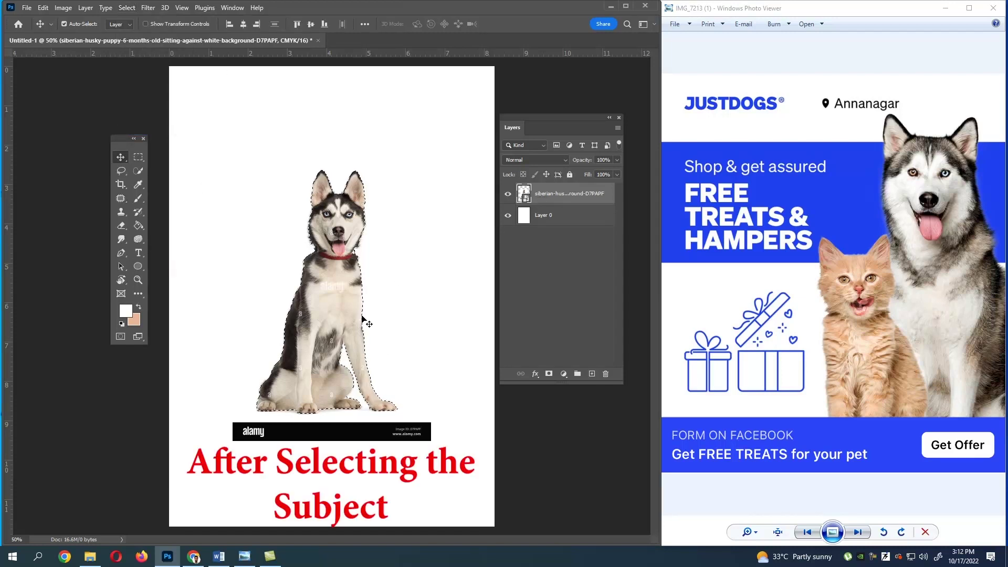
pyautogui.hotkey('ctrl', 'c')
pyautogui.hotkey('ctrl', 'v')
pyautogui.click(508, 215)
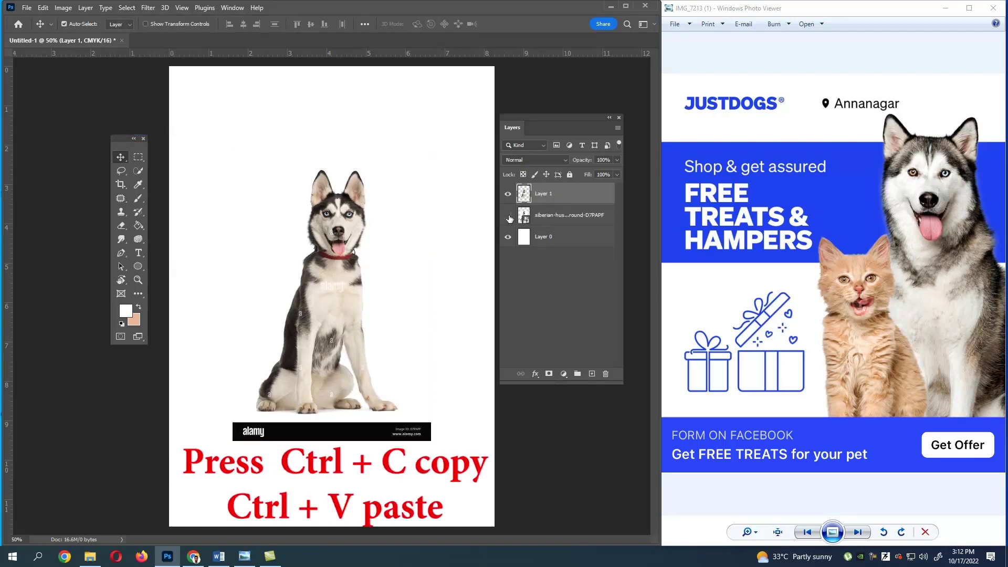
pyautogui.click(548, 224)
pyautogui.click(605, 373)
pyautogui.click(338, 210)
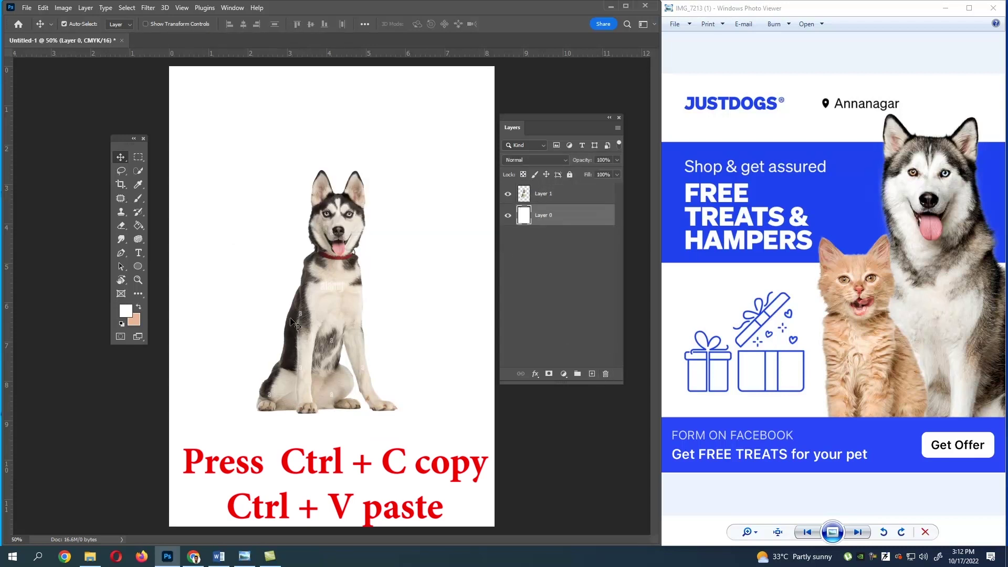
# Flip the husky horizontally, enlarge it to about 126%, and position it partly over the page's right edge.
pyautogui.moveTo(338, 288); pyautogui.dragTo(400, 325)
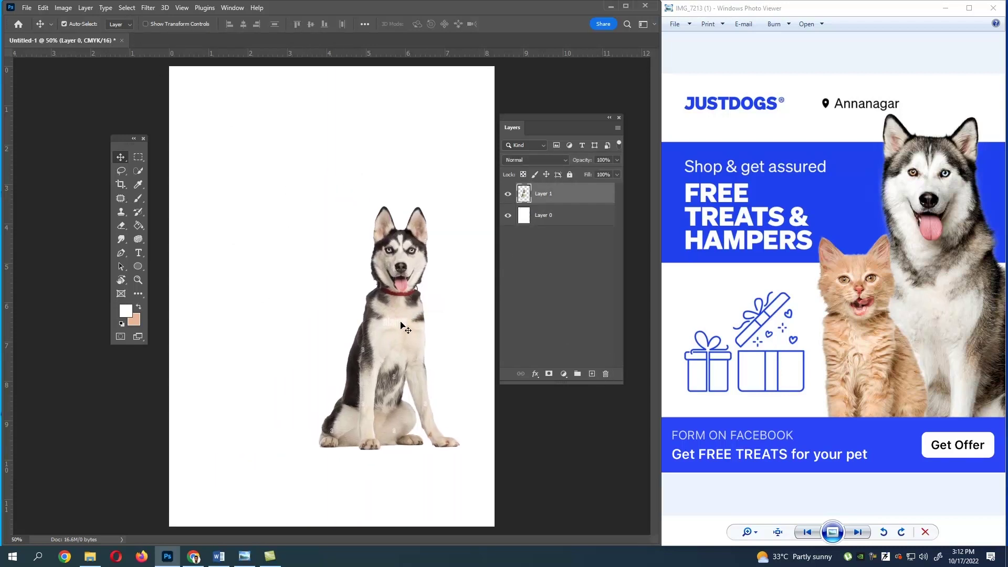
pyautogui.hotkey('ctrl', 't')
pyautogui.rightClick(421, 309)
pyautogui.click(462, 519)
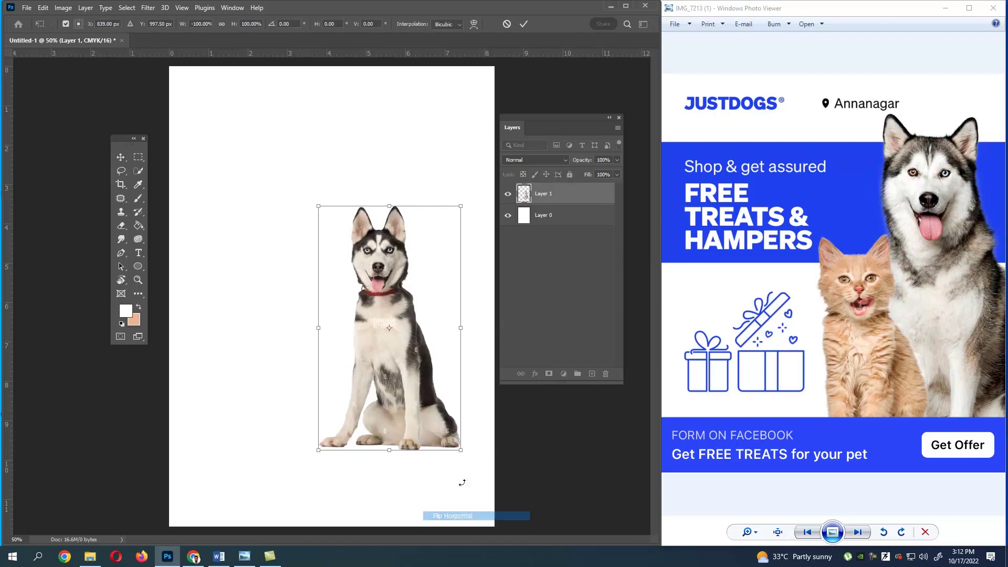
pyautogui.moveTo(392, 347); pyautogui.dragTo(427, 344)
pyautogui.moveTo(493, 198); pyautogui.dragTo(513, 170)
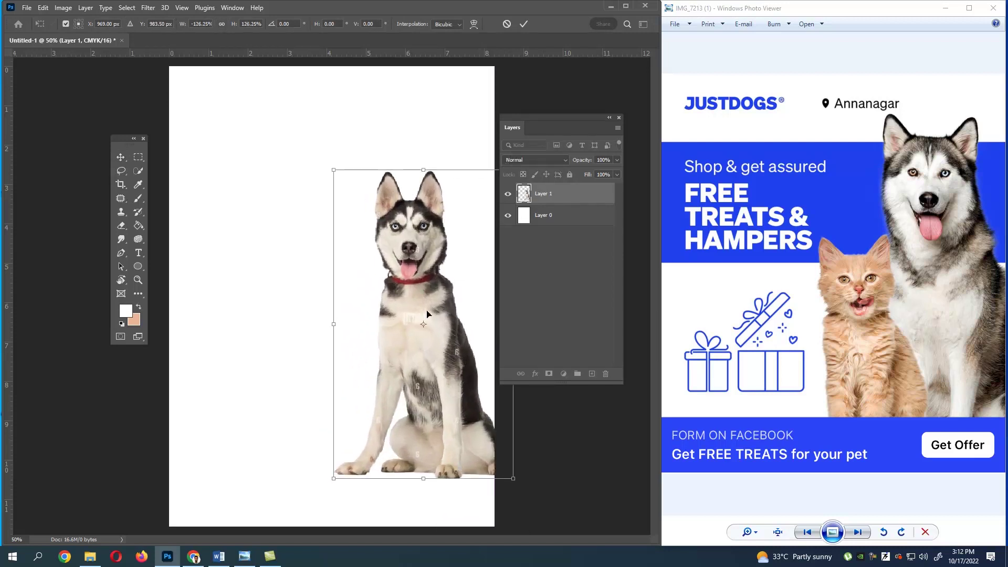
pyautogui.moveTo(428, 317); pyautogui.dragTo(458, 329)
pyautogui.press('Return')
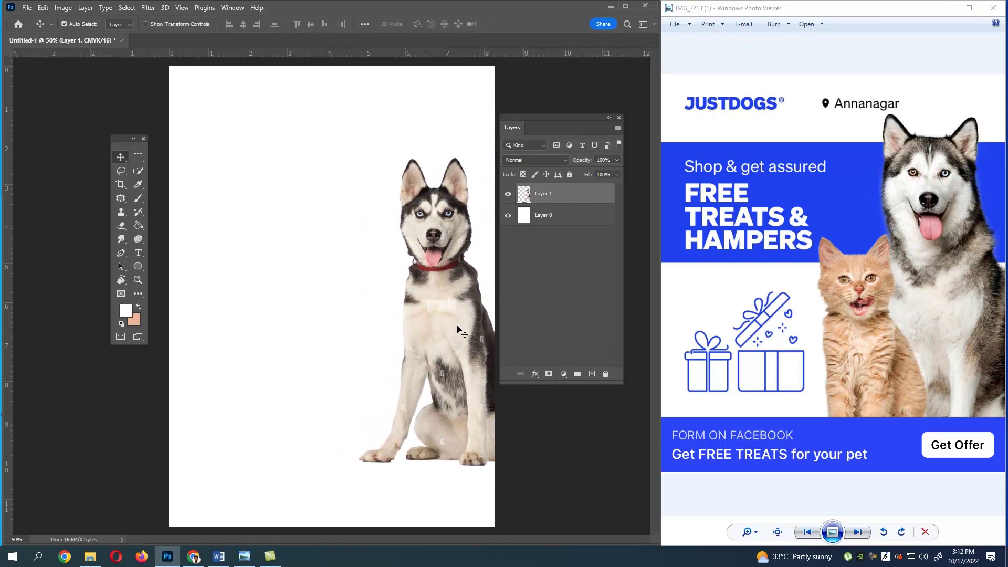
# Place the depositphotos Bengal cat image into the document as an embedded file at its default size.
pyautogui.click(26, 7)
pyautogui.click(57, 213)
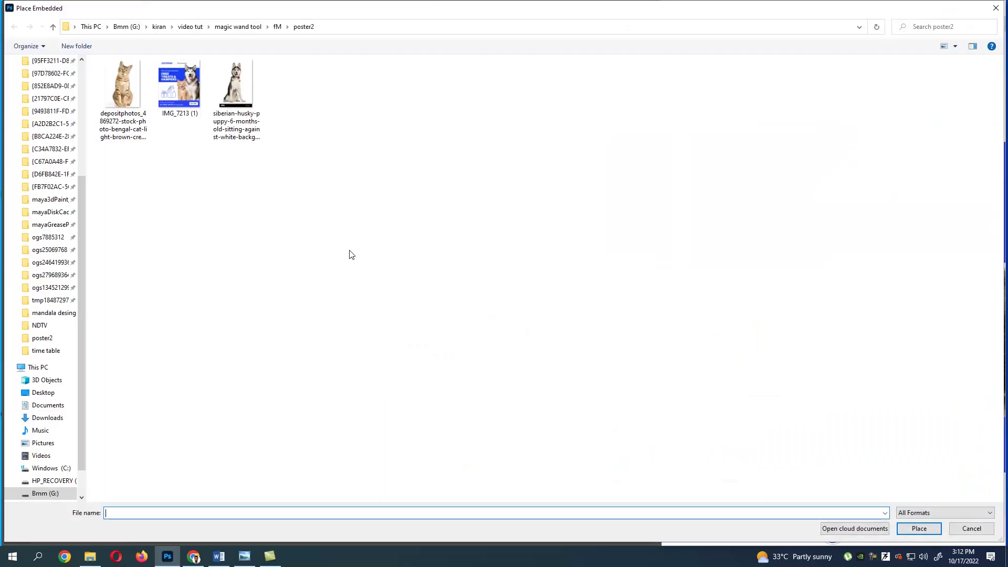
pyautogui.click(126, 97)
pyautogui.click(919, 531)
pyautogui.press('Return')
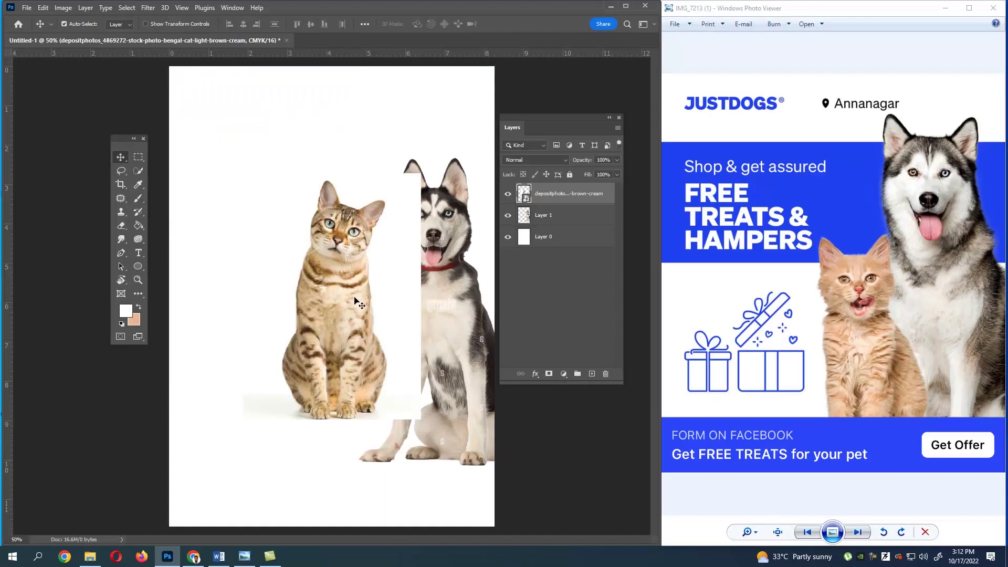
# Select the cat as the subject, copy it onto its own layer, and delete the placed cat image.
pyautogui.click(126, 7)
pyautogui.click(151, 130)
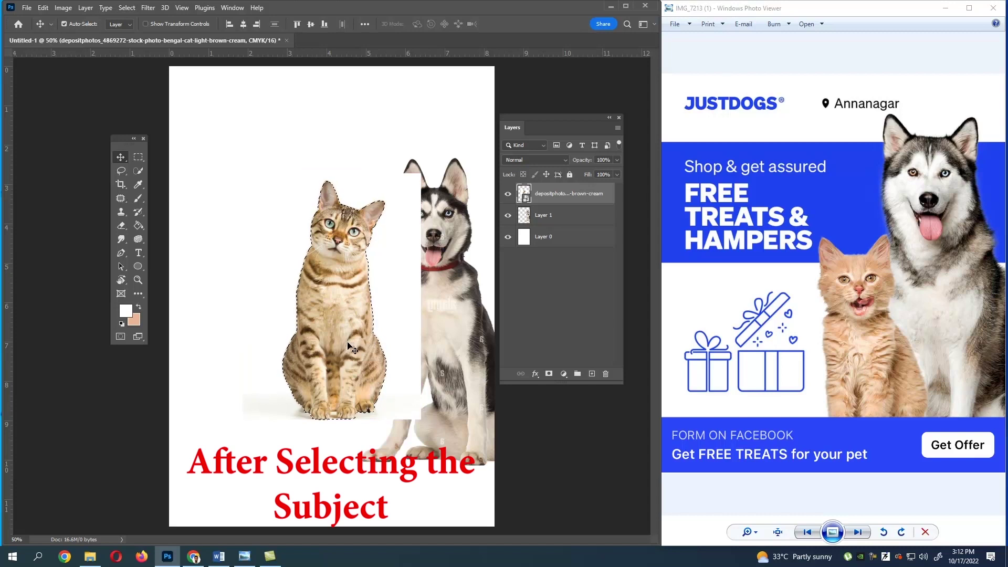
pyautogui.hotkey('ctrl', 'c')
pyautogui.hotkey('ctrl', 'v')
pyautogui.click(567, 215)
pyautogui.click(606, 373)
pyautogui.press('Return')
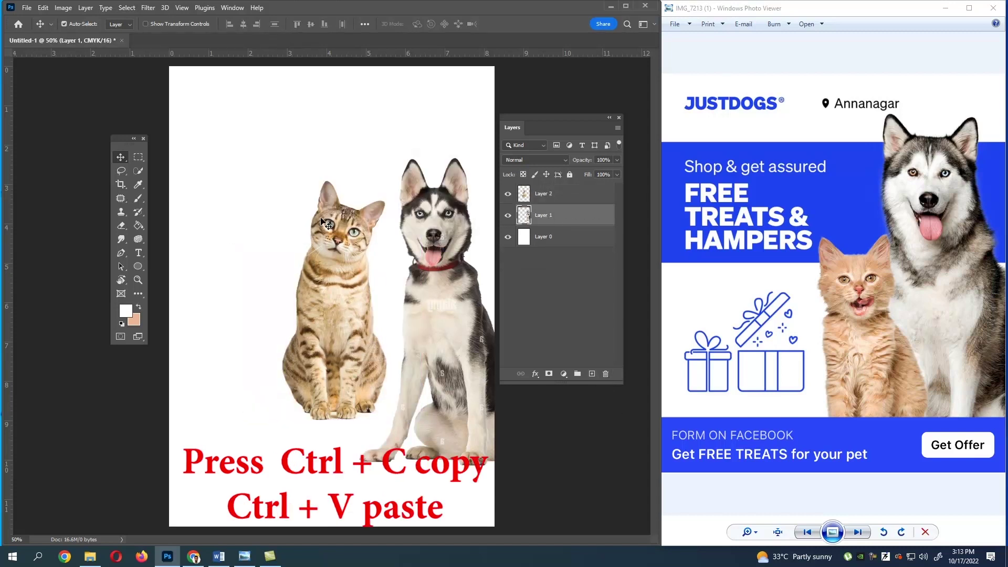
# Scale the cat to about 87% and position it in front of the husky's left side.
pyautogui.moveTo(350, 326); pyautogui.dragTo(398, 362)
pyautogui.hotkey('ctrl', 't')
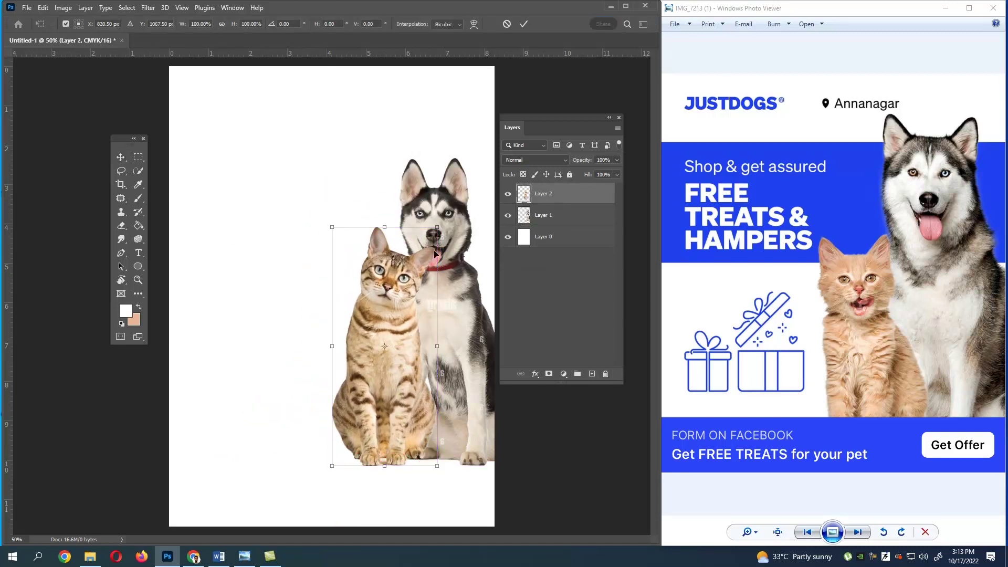
pyautogui.moveTo(438, 227); pyautogui.dragTo(430, 245)
pyautogui.moveTo(390, 327); pyautogui.dragTo(399, 372)
pyautogui.moveTo(439, 268); pyautogui.dragTo(443, 265)
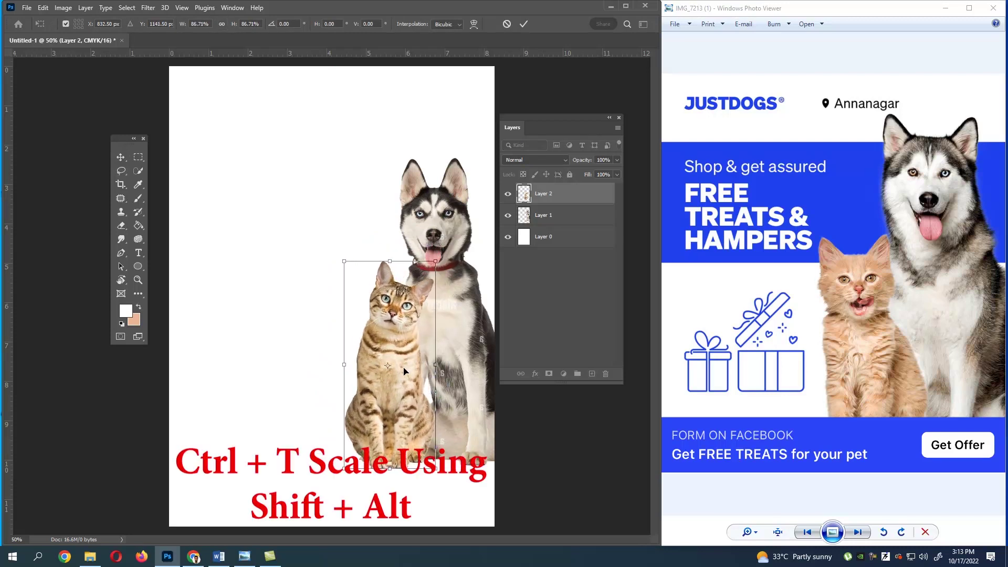
pyautogui.moveTo(405, 371); pyautogui.dragTo(402, 374)
pyautogui.press('Return')
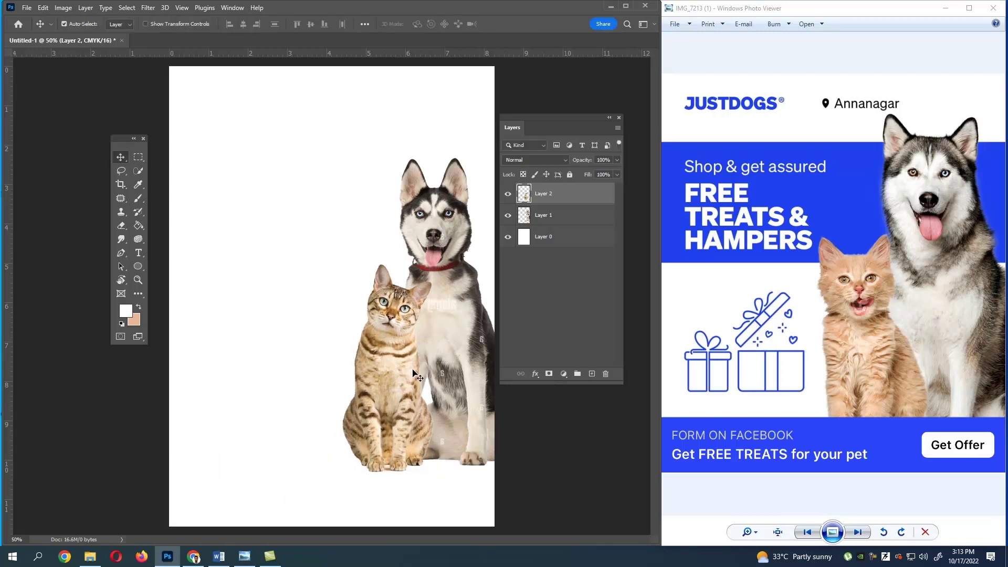
# Draw a rectangle about 10.56 × 2.45 in across the upper page and fill it with dark blue.
pyautogui.rightClick(139, 271)
pyautogui.click(176, 266)
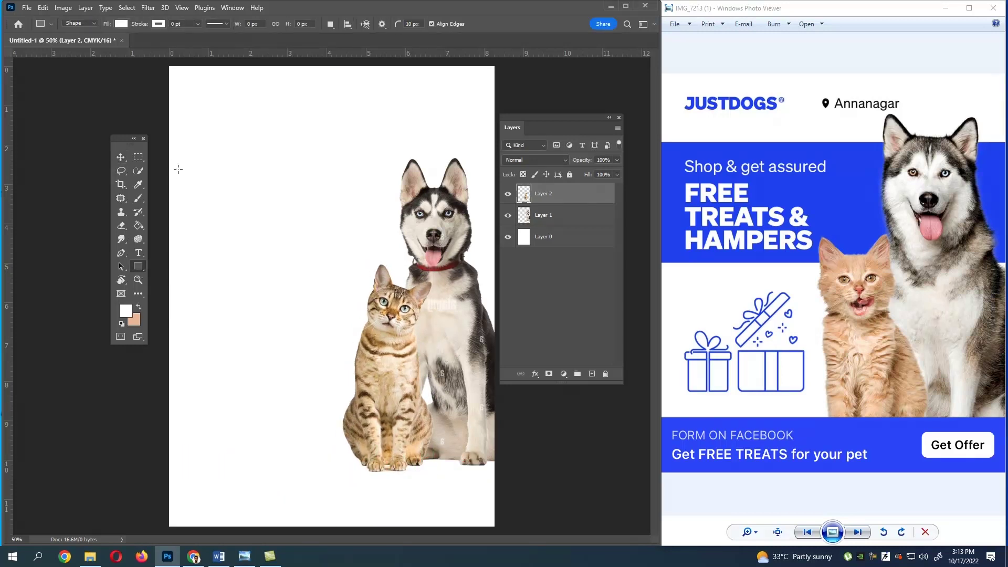
pyautogui.moveTo(168, 148); pyautogui.dragTo(377, 198)
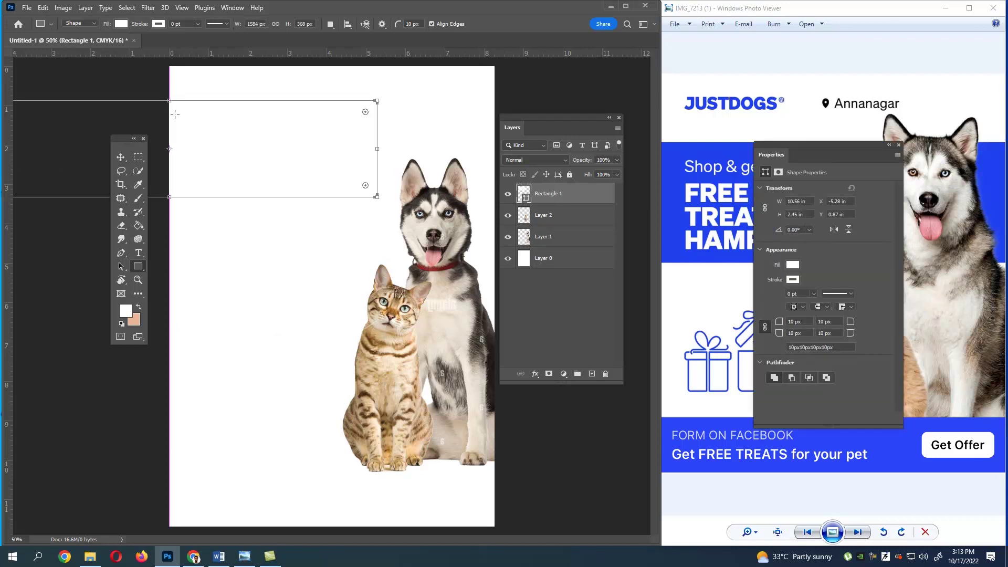
pyautogui.click(123, 25)
pyautogui.click(178, 79)
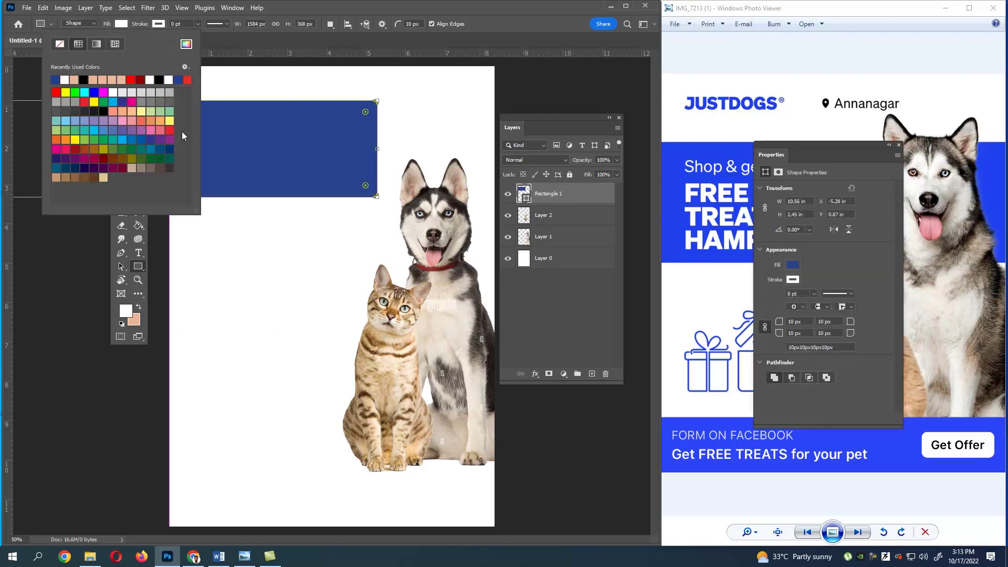
pyautogui.click(260, 52)
# Stretch the blue band's coverage across the full page width by moving it, and place its layer behind the cat and husky.
pyautogui.click(121, 157)
pyautogui.moveTo(235, 146); pyautogui.dragTo(397, 154)
pyautogui.moveTo(571, 194); pyautogui.dragTo(572, 239)
pyautogui.moveTo(340, 168); pyautogui.dragTo(336, 266)
pyautogui.click(899, 144)
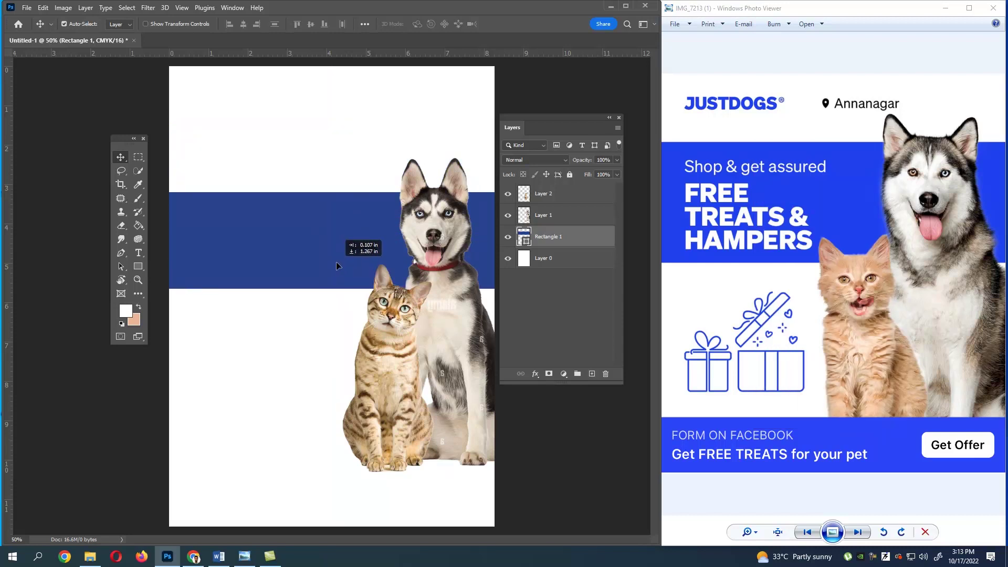
# Increase the blue band's height and set it higher on the page, behind the husky's head.
pyautogui.hotkey('ctrl', 't')
pyautogui.moveTo(337, 192); pyautogui.dragTo(359, 163)
pyautogui.press('Return')
# Move the cat and husky layers together straight up by about 1.07 in.
pyautogui.click(563, 218)
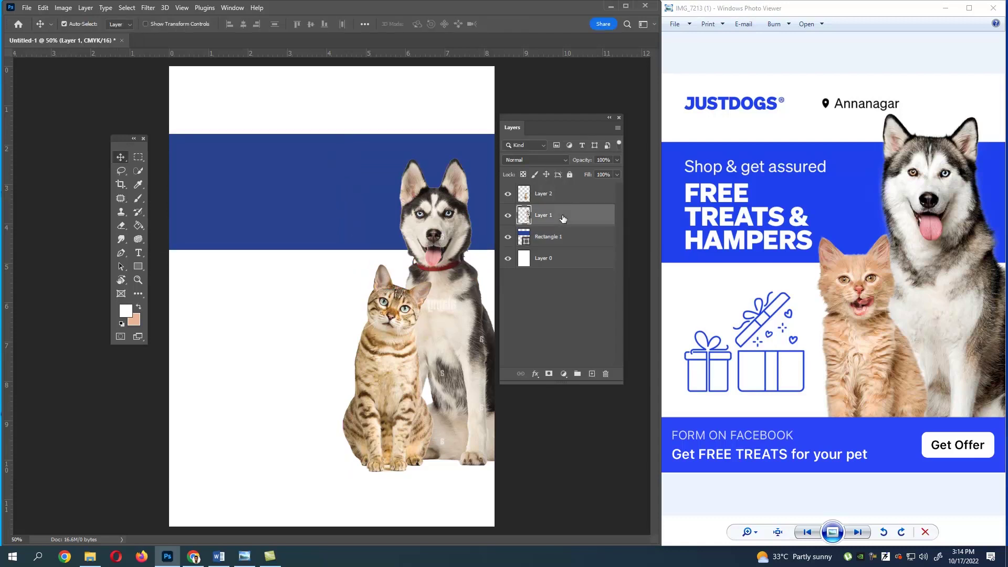
pyautogui.keyDown('shift'); pyautogui.click(562, 195); pyautogui.keyUp('shift')
pyautogui.hotkey('ctrl', 't')
pyautogui.moveTo(454, 349); pyautogui.dragTo(454, 309)
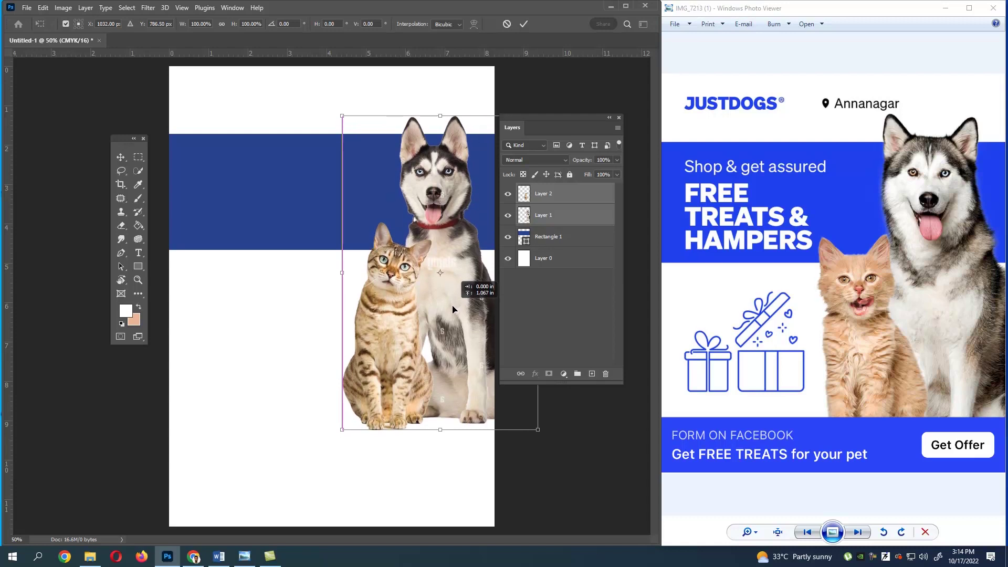
pyautogui.press('Return')
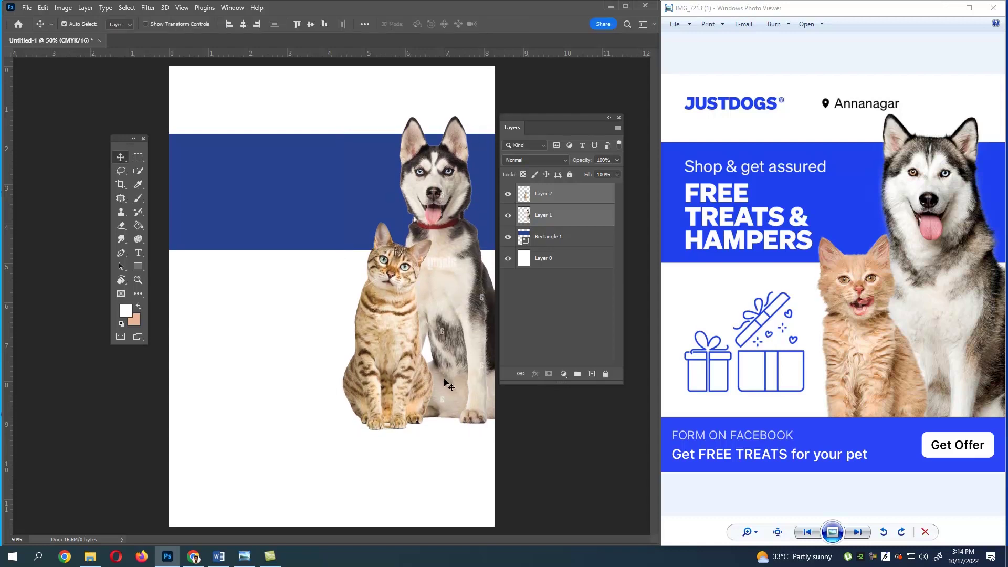
# Duplicate the blue band over the animals' feet at about 45% height and bring the copy's layer to the front.
pyautogui.keyDown('alt'); pyautogui.moveTo(256, 203); pyautogui.dragTo(267, 427); pyautogui.keyUp('alt')
pyautogui.hotkey('ctrl', 't')
pyautogui.moveTo(348, 382); pyautogui.dragTo(361, 431)
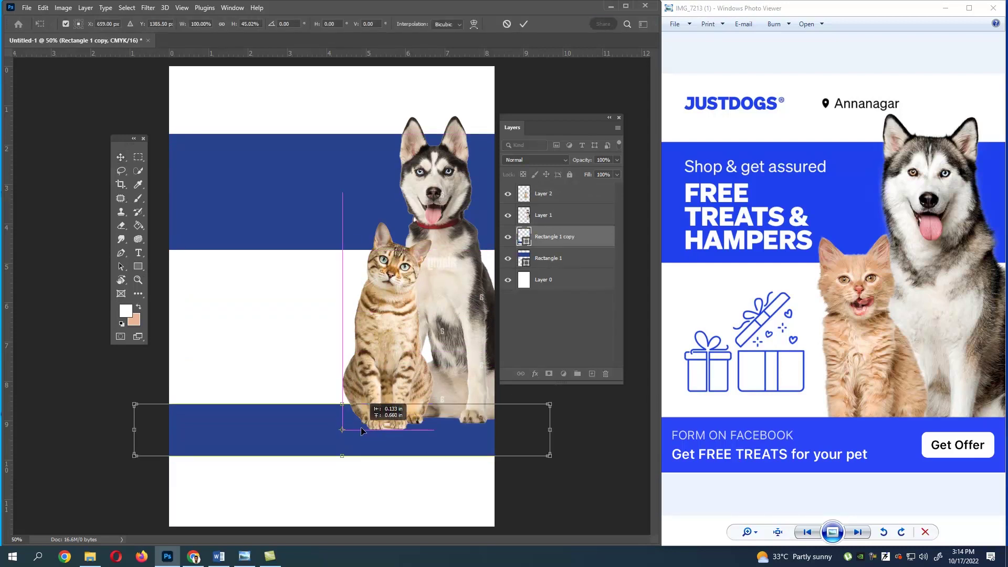
pyautogui.press('Return')
pyautogui.moveTo(584, 224); pyautogui.dragTo(577, 190)
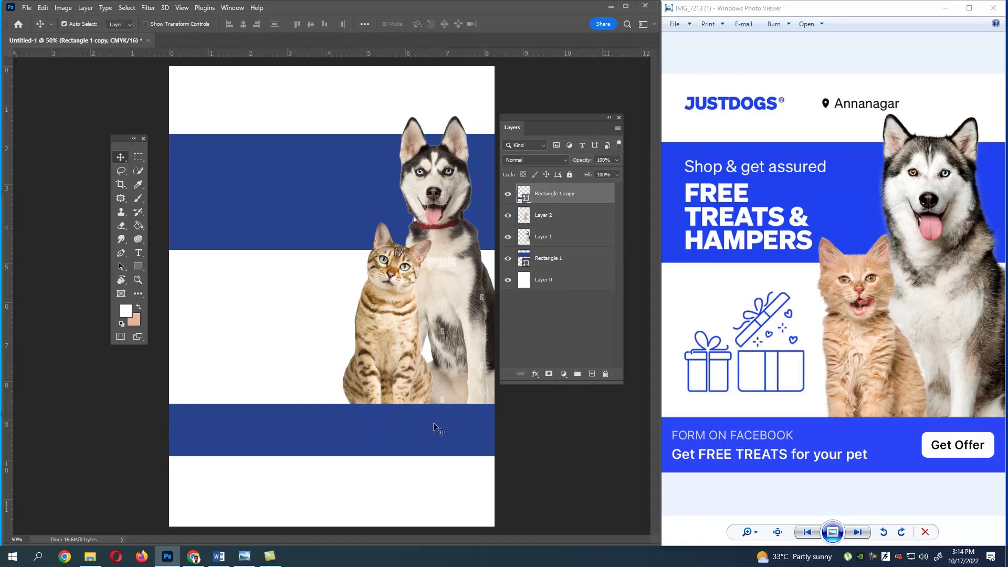
# Extend the lower blue band slightly downward while keeping its top edge in place.
pyautogui.hotkey('ctrl', 't')
pyautogui.moveTo(334, 456); pyautogui.dragTo(333, 466)
pyautogui.press('Return')
# Draw a rectangle about 1.79 × 0.75 in in the white middle area and round its corners to 24 px.
pyautogui.click(139, 266)
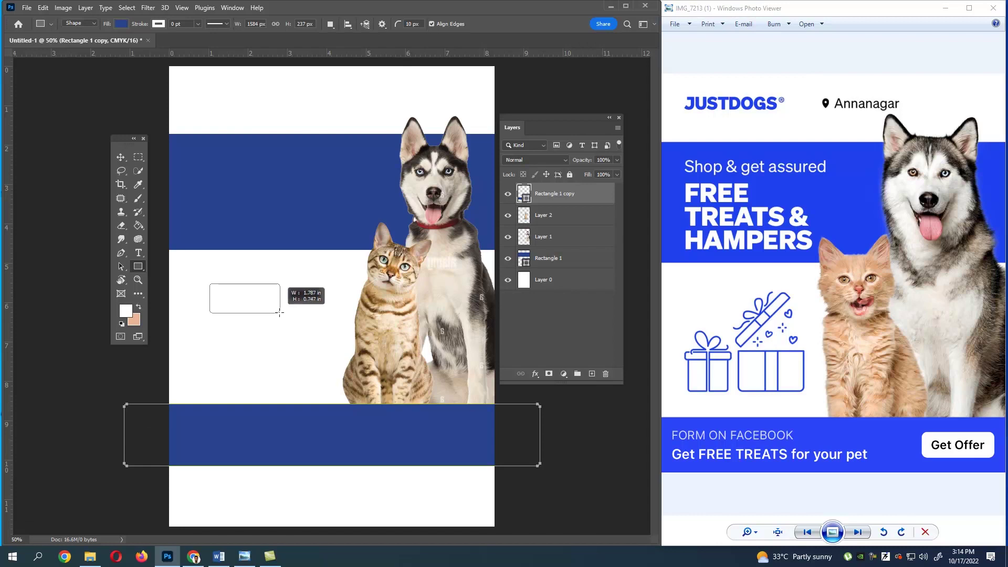
pyautogui.moveTo(280, 313); pyautogui.dragTo(280, 313)
pyautogui.click(122, 157)
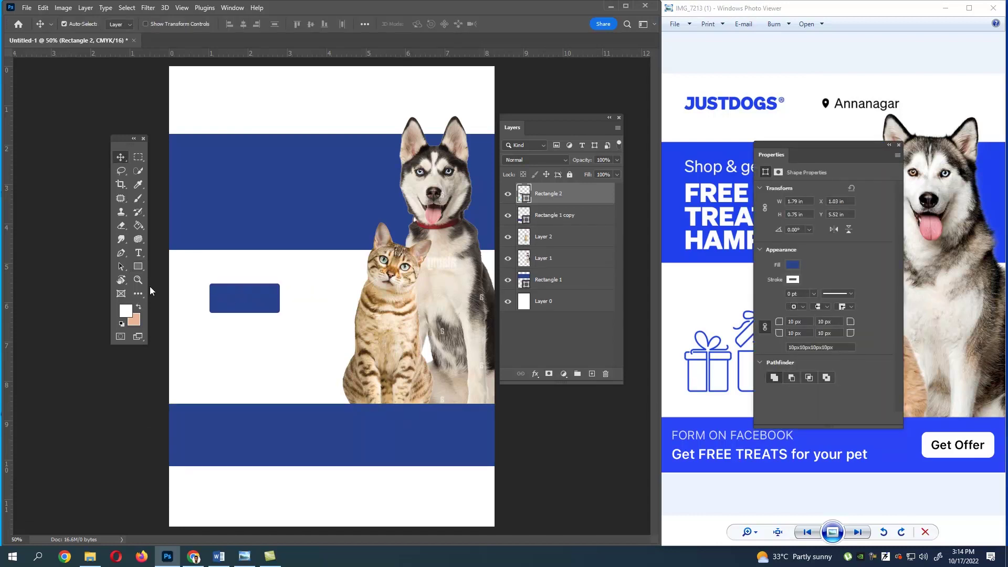
pyautogui.press('u')
pyautogui.scroll(3, 213, 296)
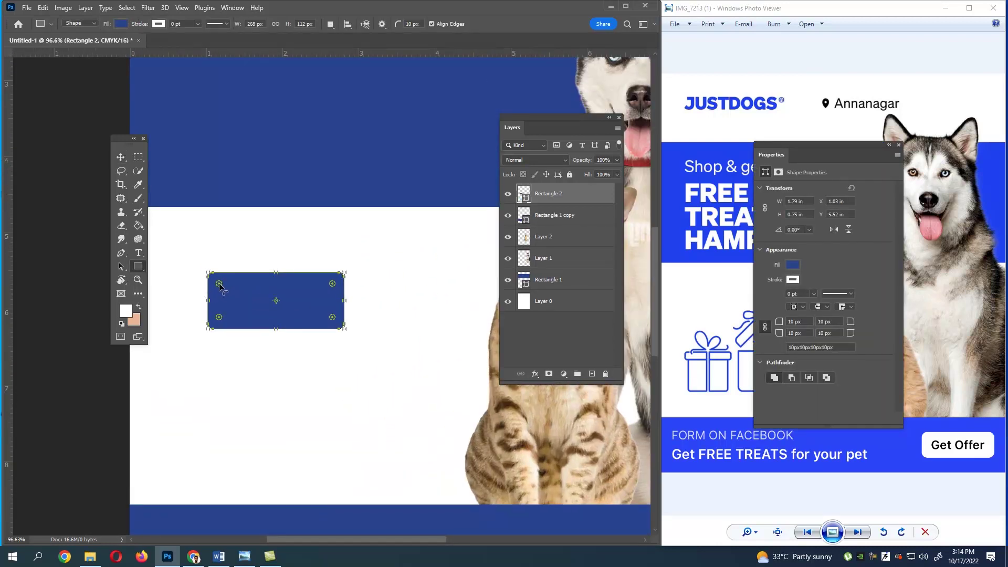
pyautogui.moveTo(219, 284); pyautogui.dragTo(223, 289)
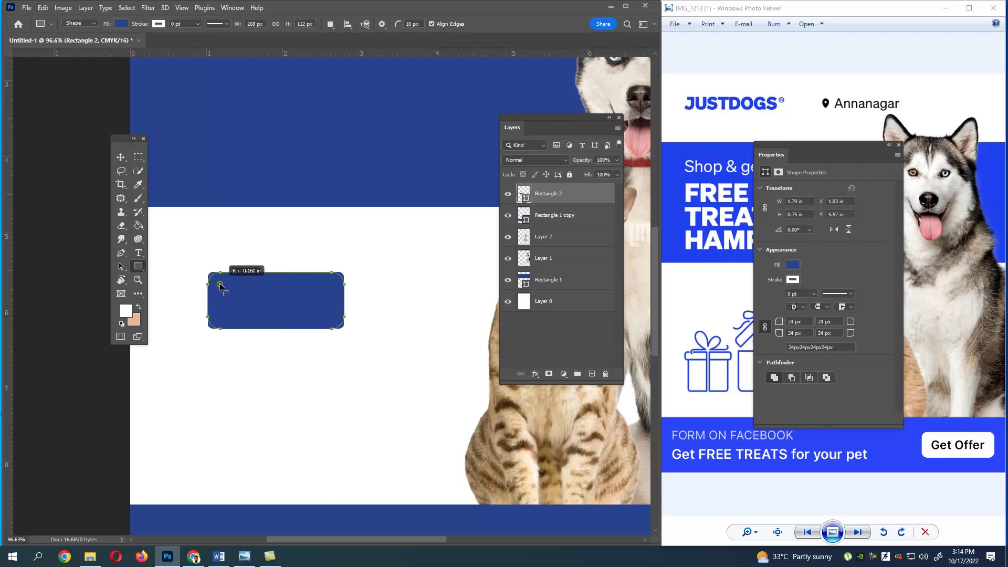
# Fill the rounded rectangle in the white middle area with white.
pyautogui.click(121, 23)
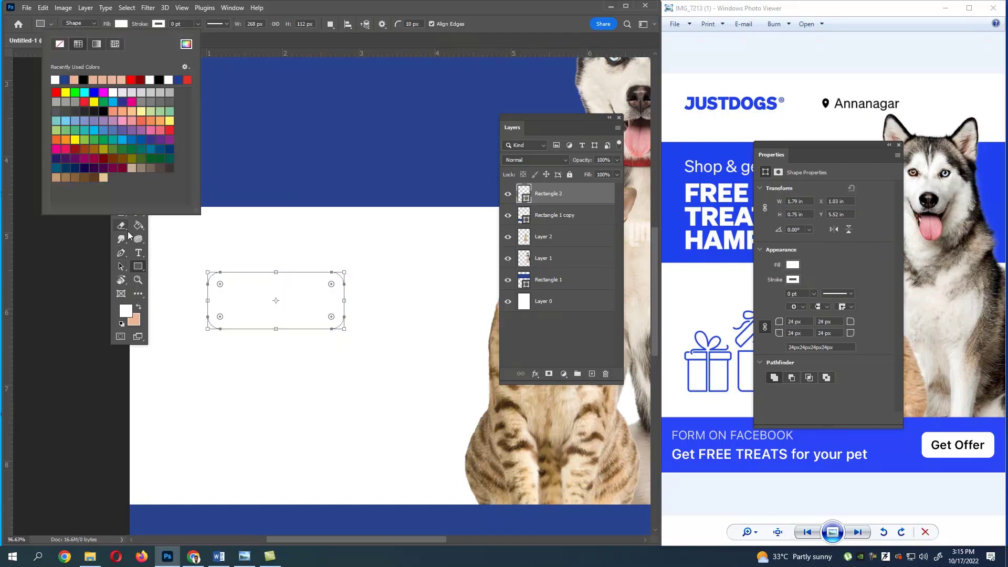
pyautogui.click(127, 232)
pyautogui.click(120, 157)
pyautogui.moveTo(309, 317); pyautogui.dragTo(374, 336)
pyautogui.scroll(-2, 373, 335)
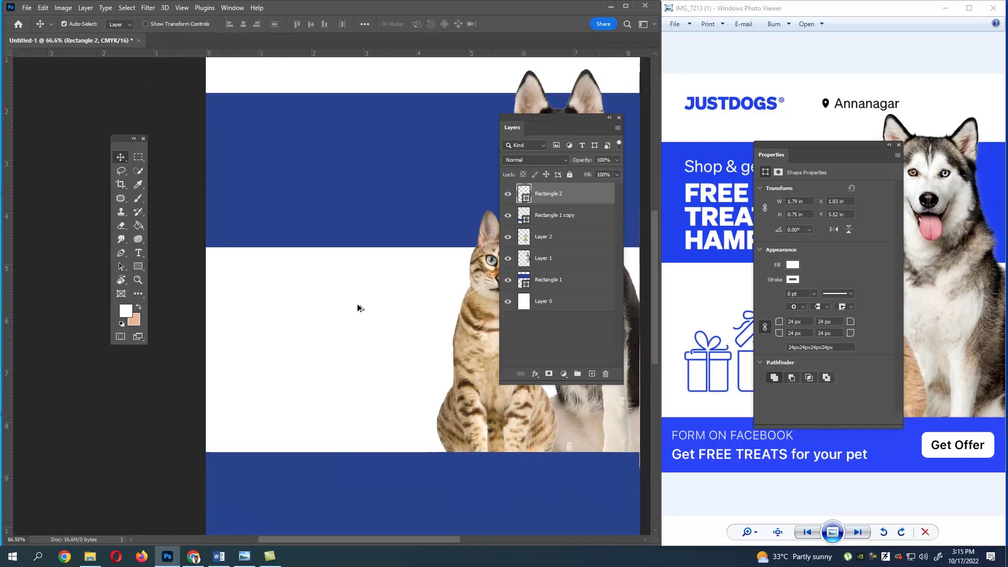
pyautogui.hotkey('ctrl', '0')
pyautogui.moveTo(288, 377); pyautogui.dragTo(317, 391)
pyautogui.hotkey('ctrl', 'z')
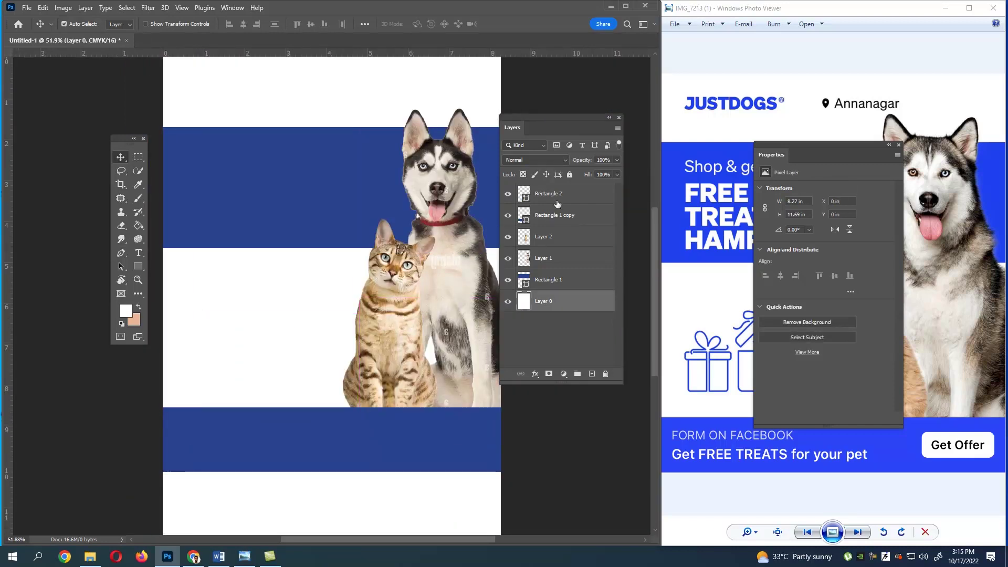
# Move the white rounded rectangle onto the right end of the lower blue band, at about X 6.19 in, Y 8.93 in.
pyautogui.click(557, 203)
pyautogui.hotkey('ctrl', 't')
pyautogui.moveTo(260, 300); pyautogui.dragTo(466, 438)
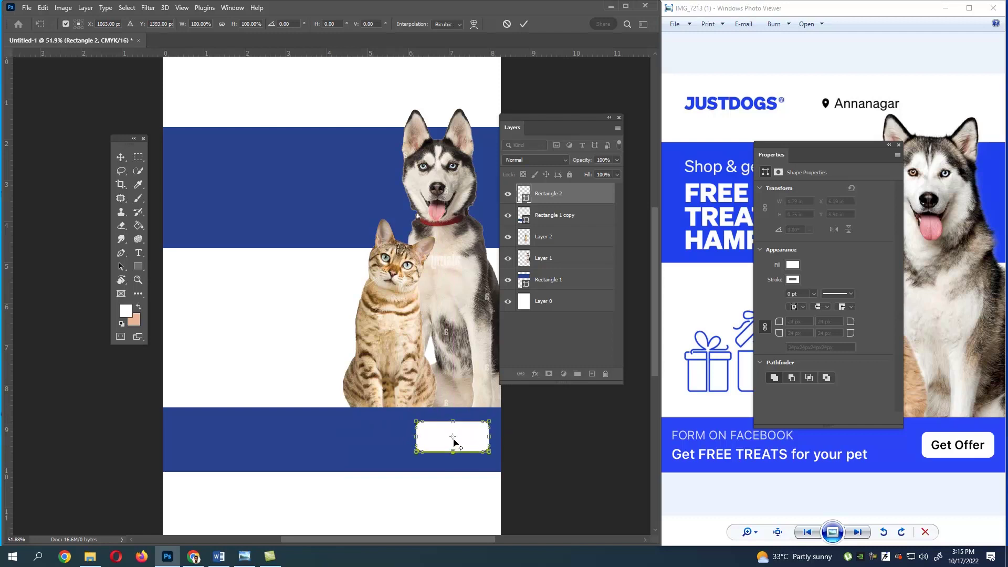
pyautogui.press('Return')
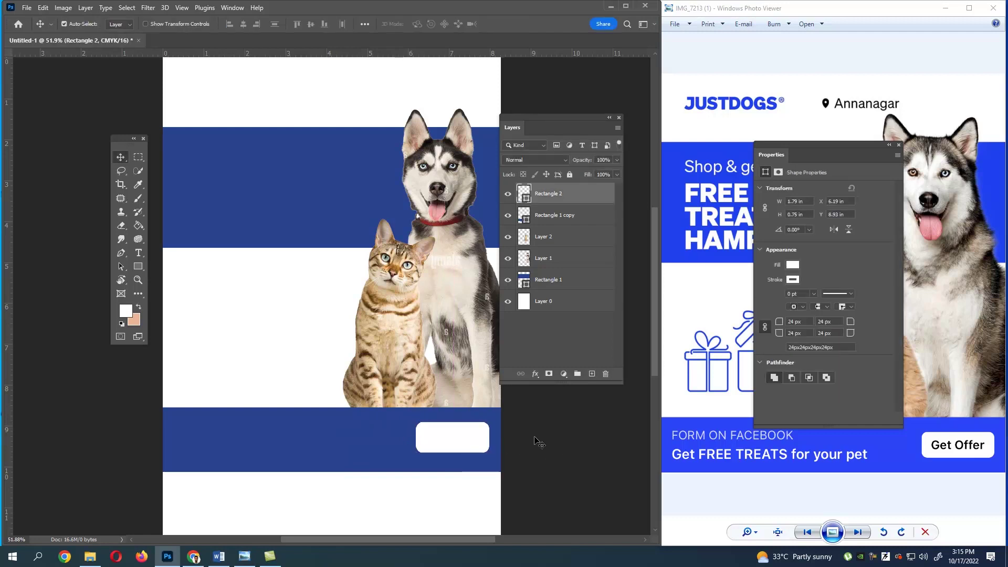
pyautogui.click(535, 438)
pyautogui.click(899, 146)
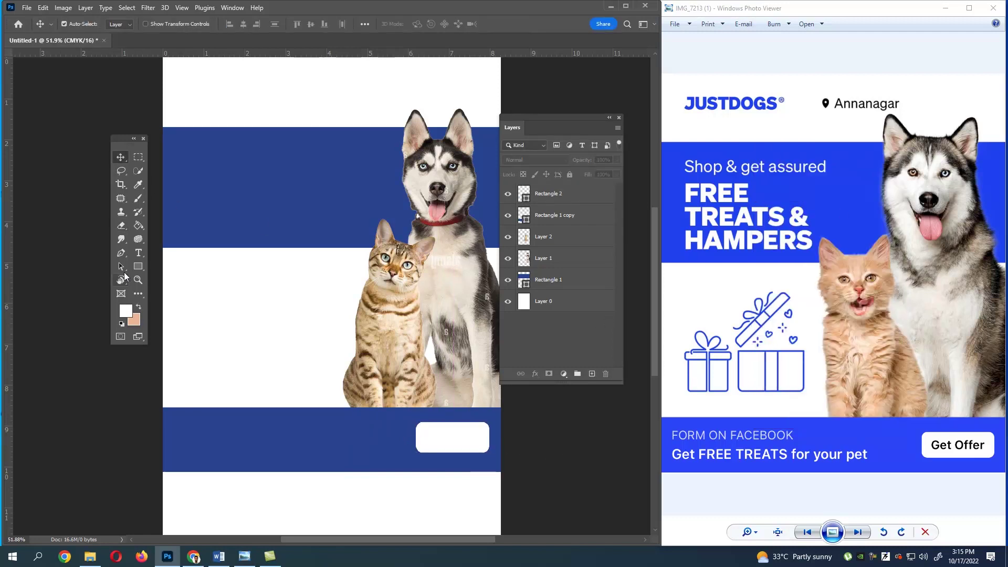
# Add a text line reading "Shop" in the upper blue band and select all of it for formatting.
pyautogui.click(138, 253)
pyautogui.click(211, 173)
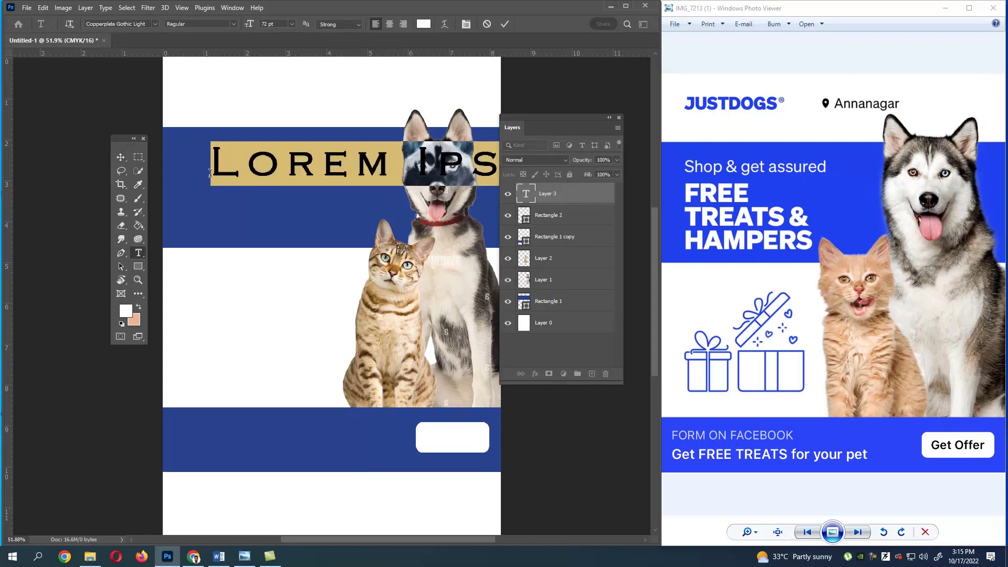
pyautogui.write('Shop')
pyautogui.hotkey('ctrl', 'a')
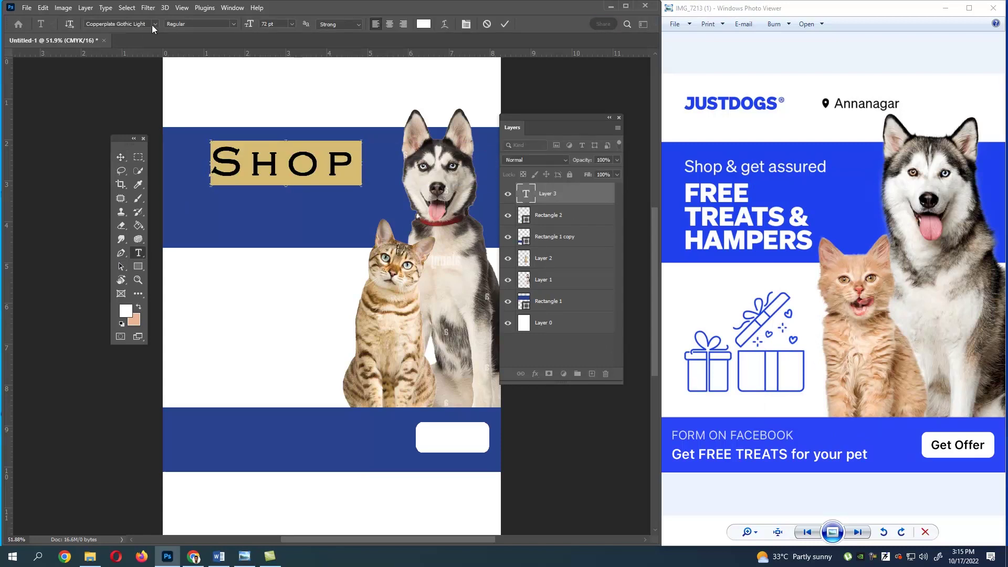
# Try Times New Roman and Alegreya Sans as the font for the word "Shop".
pyautogui.click(154, 24)
pyautogui.scroll(10, 139, 84)
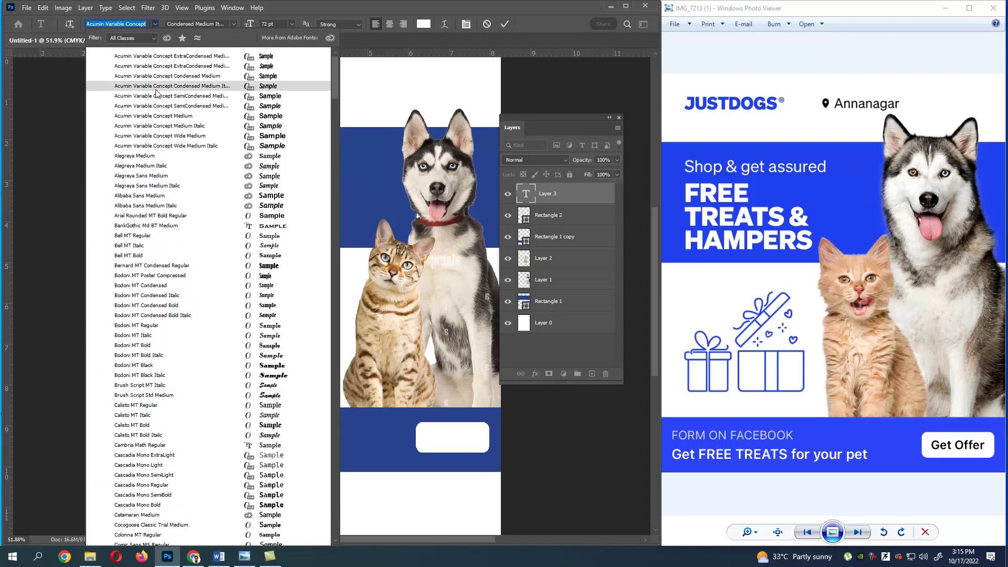
pyautogui.scroll(-15, 187, 352)
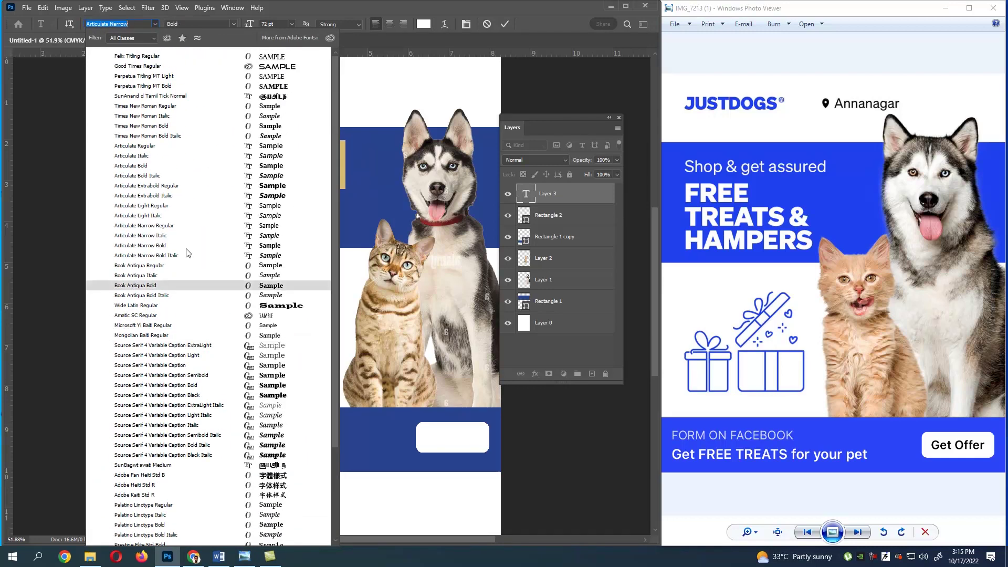
pyautogui.click(187, 347)
pyautogui.click(113, 24)
pyautogui.write('tim')
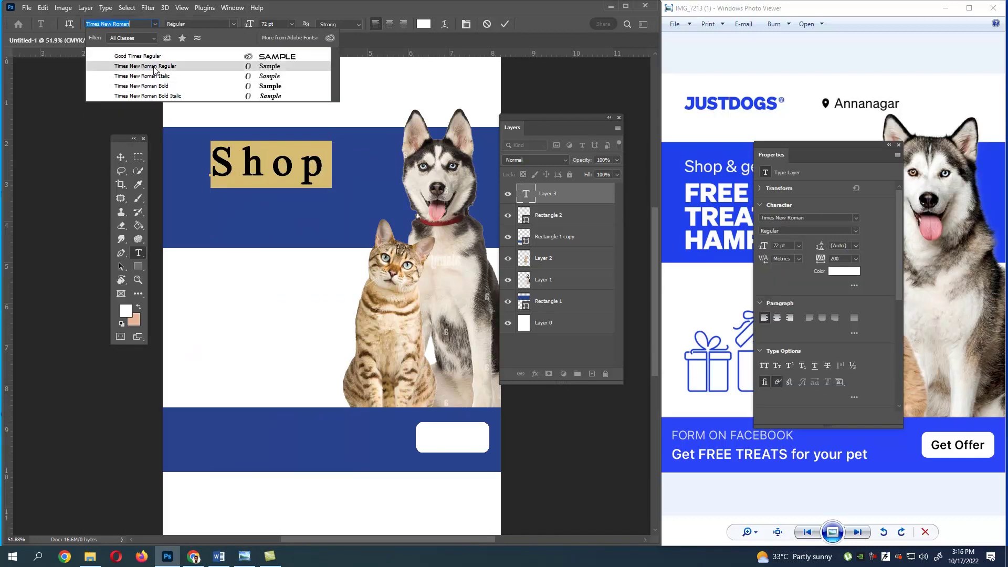
pyautogui.click(153, 66)
pyautogui.click(131, 24)
pyautogui.write('sans')
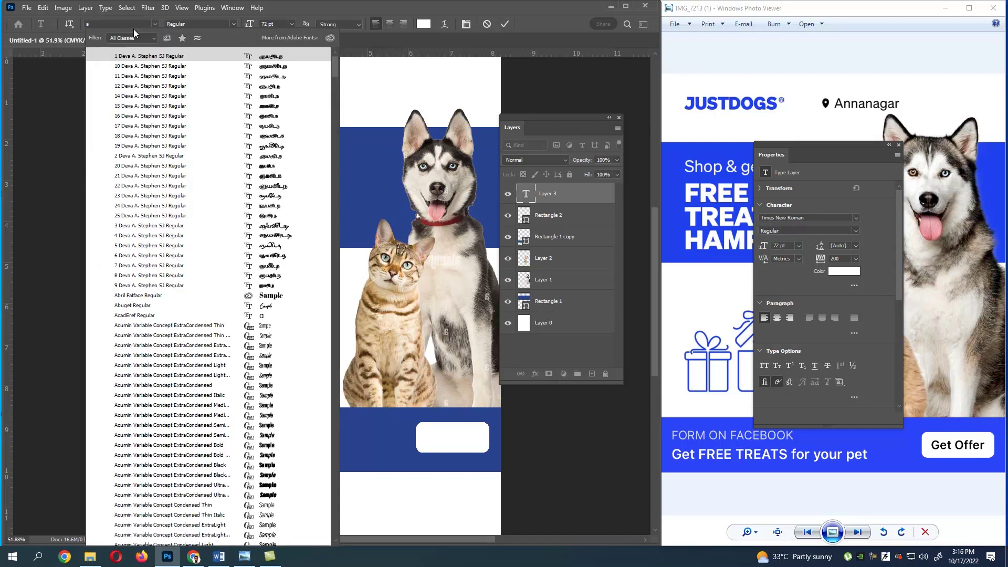
pyautogui.click(140, 59)
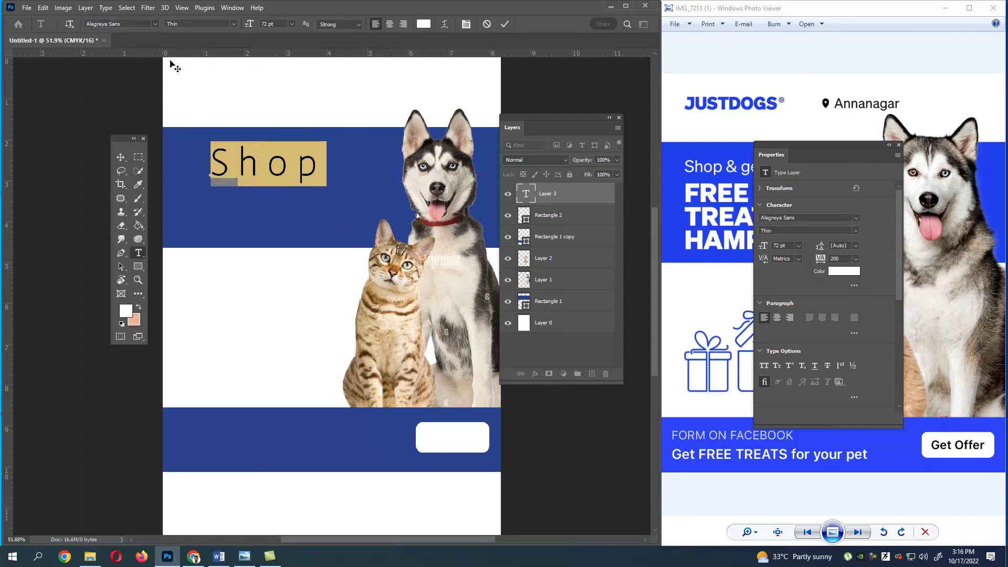
# Give the word "Shop" the Myriad Pro font with reset character formatting and a size of 51 pt.
pyautogui.click(154, 24)
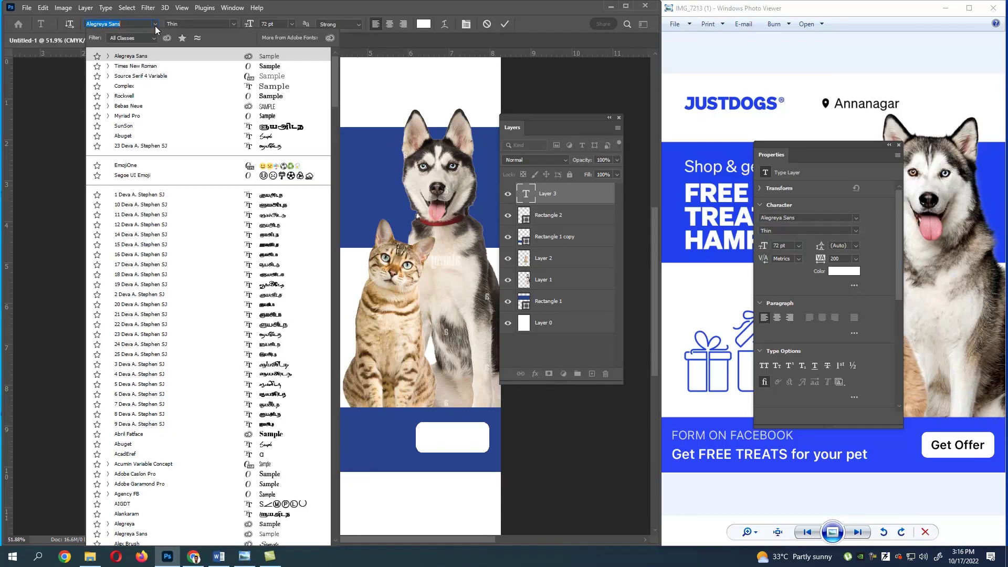
pyautogui.click(129, 116)
pyautogui.moveTo(564, 209); pyautogui.dragTo(409, 160)
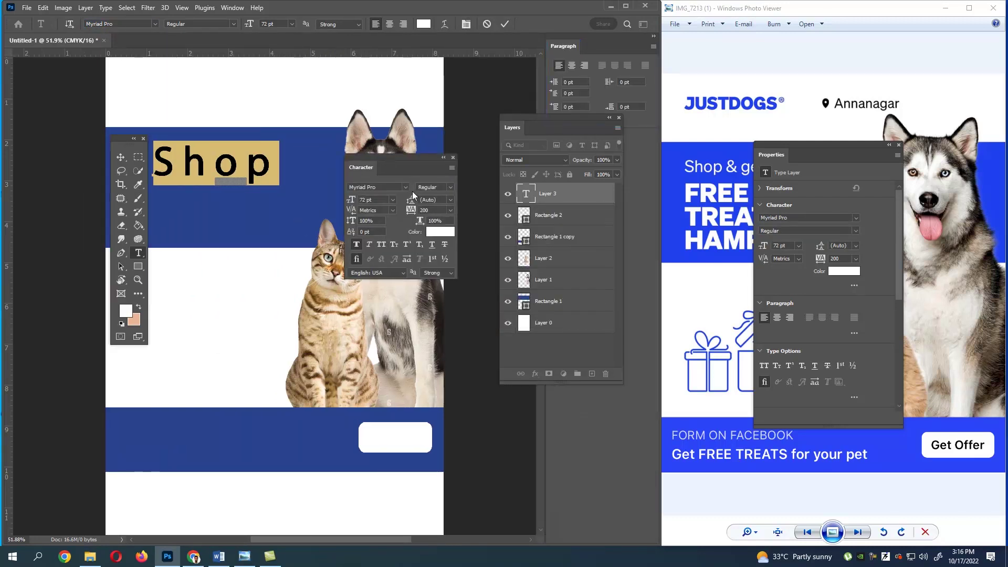
pyautogui.click(452, 168)
pyautogui.click(496, 383)
pyautogui.moveTo(350, 203); pyautogui.dragTo(370, 199)
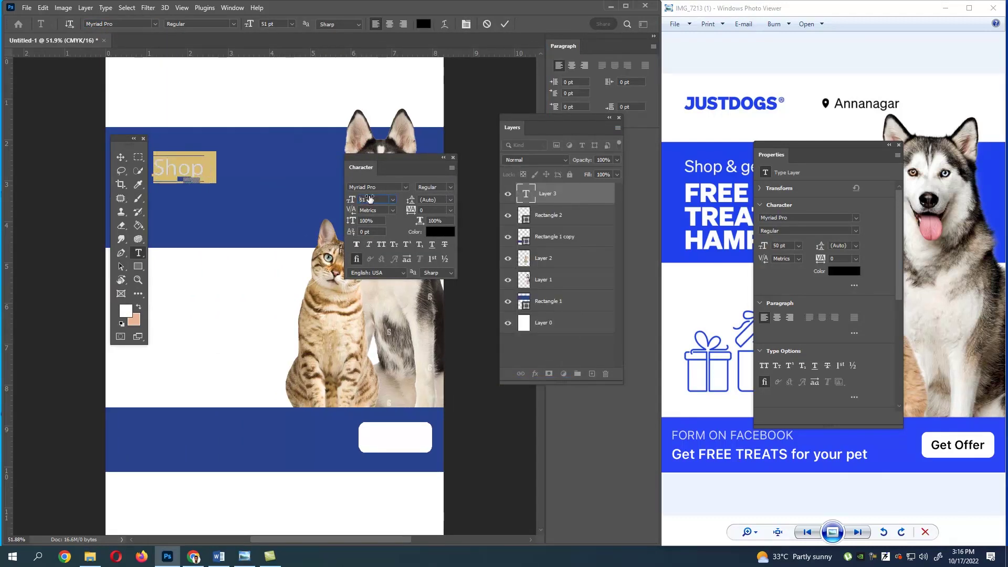
# Clear the floating panels off the artwork and extend the text to read "Shop & get assured".
pyautogui.moveTo(423, 158); pyautogui.dragTo(530, 58)
pyautogui.moveTo(124, 139); pyautogui.dragTo(60, 141)
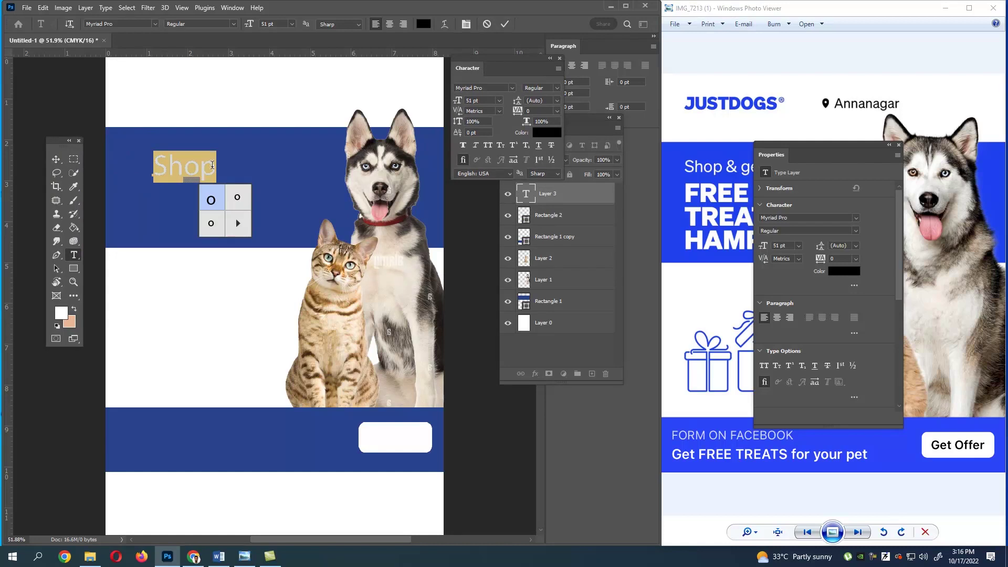
pyautogui.click(214, 167)
pyautogui.click(892, 149)
pyautogui.write('get assured')
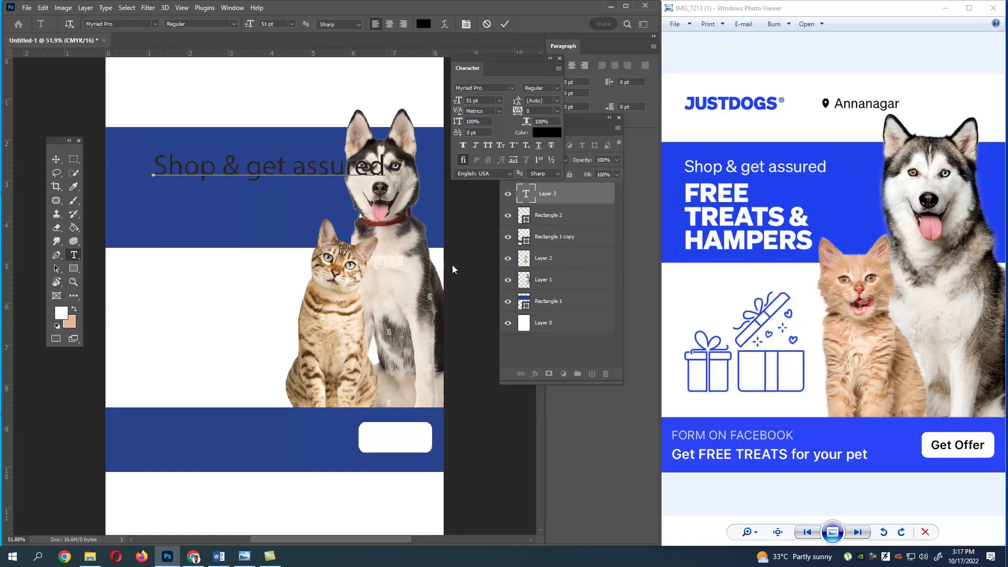
# Colour the "Shop & get assured" text white and move it to the upper-left part of the blue band.
pyautogui.hotkey('ctrl', 'a')
pyautogui.click(419, 25)
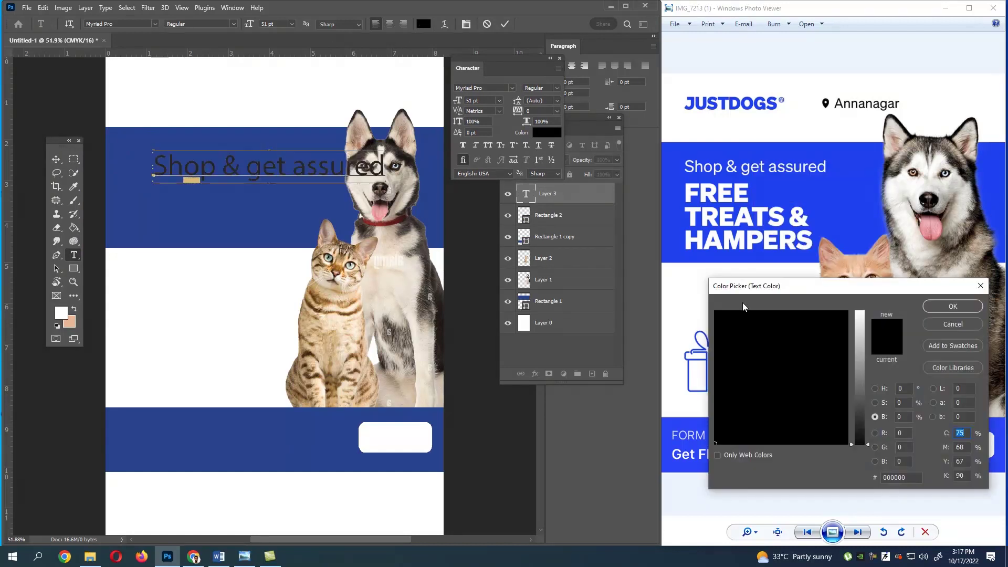
pyautogui.click(859, 312)
pyautogui.click(945, 307)
pyautogui.click(56, 159)
pyautogui.moveTo(253, 168); pyautogui.dragTo(216, 151)
# Reduce the "Shop & get assured" text to 34 pt and shift it about 0.3 in to the right.
pyautogui.doubleClick(218, 152)
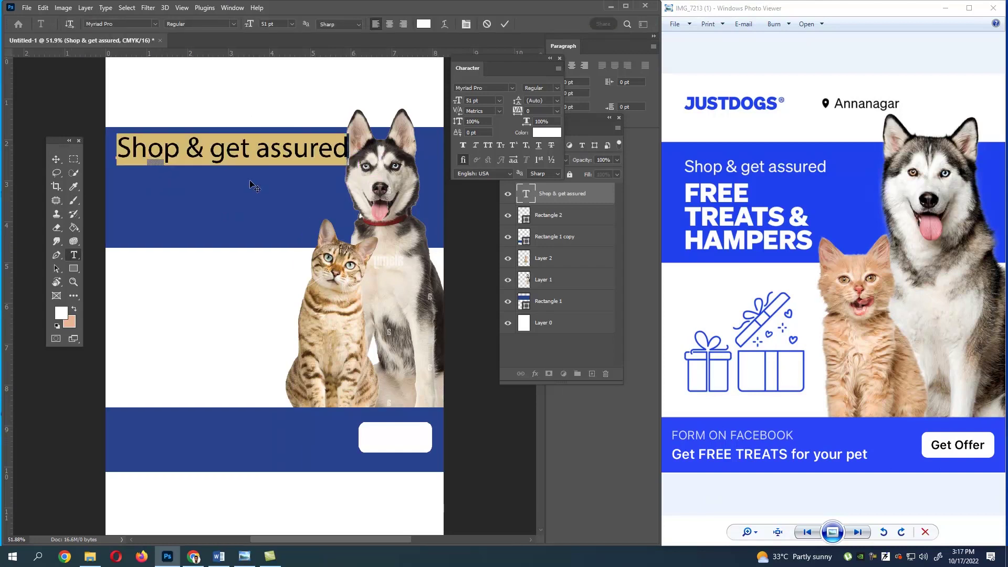
pyautogui.moveTo(252, 24); pyautogui.dragTo(245, 25)
pyautogui.click(56, 160)
pyautogui.moveTo(209, 149); pyautogui.dragTo(222, 149)
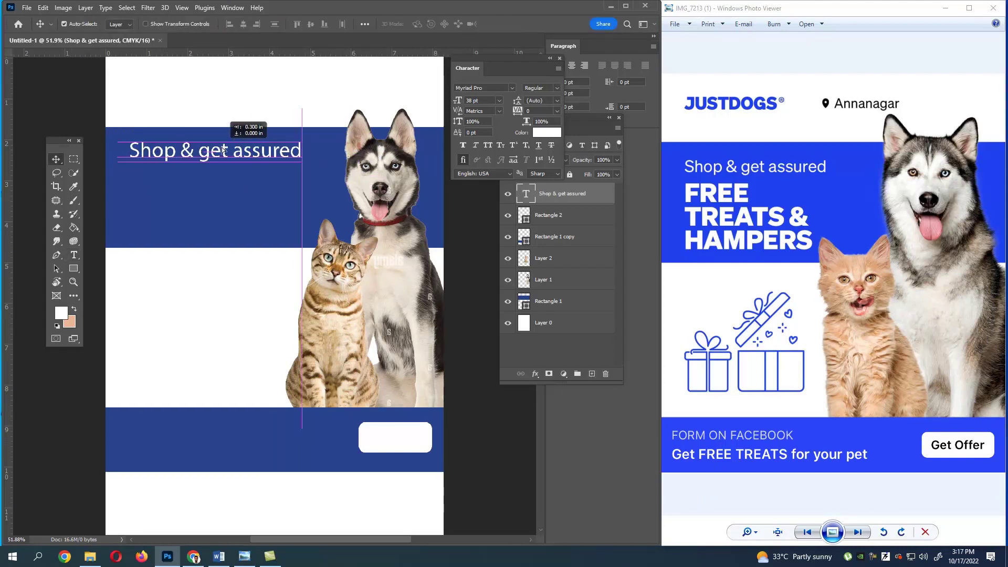
pyautogui.doubleClick(205, 152)
pyautogui.moveTo(249, 25); pyautogui.dragTo(247, 27)
pyautogui.hotkey('ctrl', 'Return')
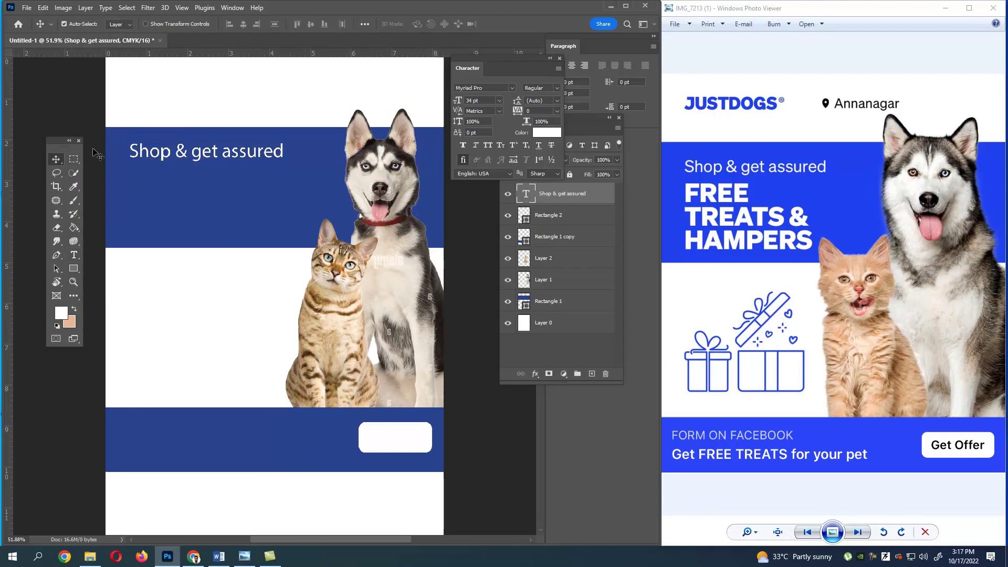
pyautogui.click(110, 24)
pyautogui.write('beb')
pyautogui.press('Escape')
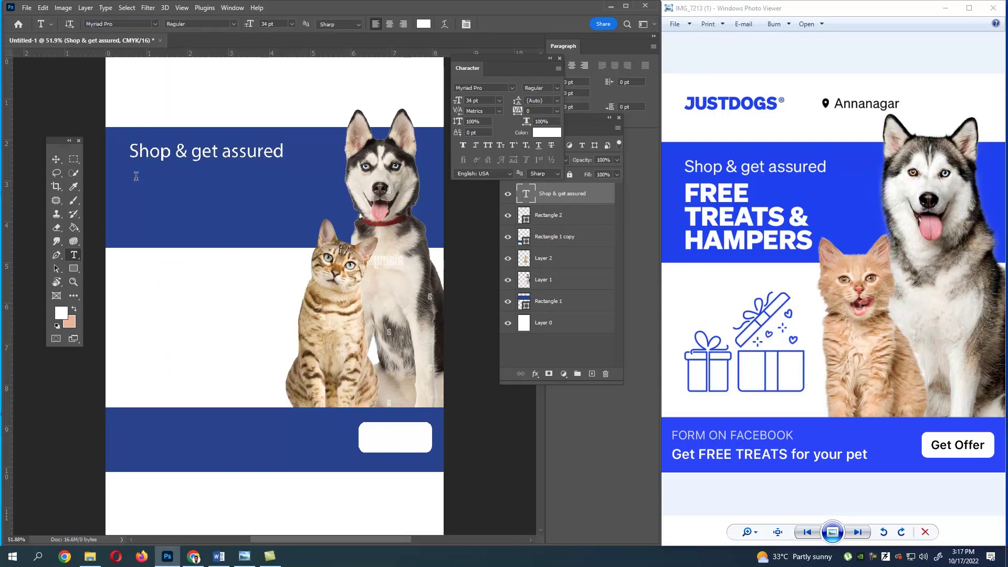
# Add a Bebas Neue Bold text below "Shop & get assured" reading FREE, TREATS &, HAMPERS on three lines.
pyautogui.click(137, 172)
pyautogui.hotkey('ctrl', 'a')
pyautogui.click(109, 24)
pyautogui.write('beb')
pyautogui.click(126, 106)
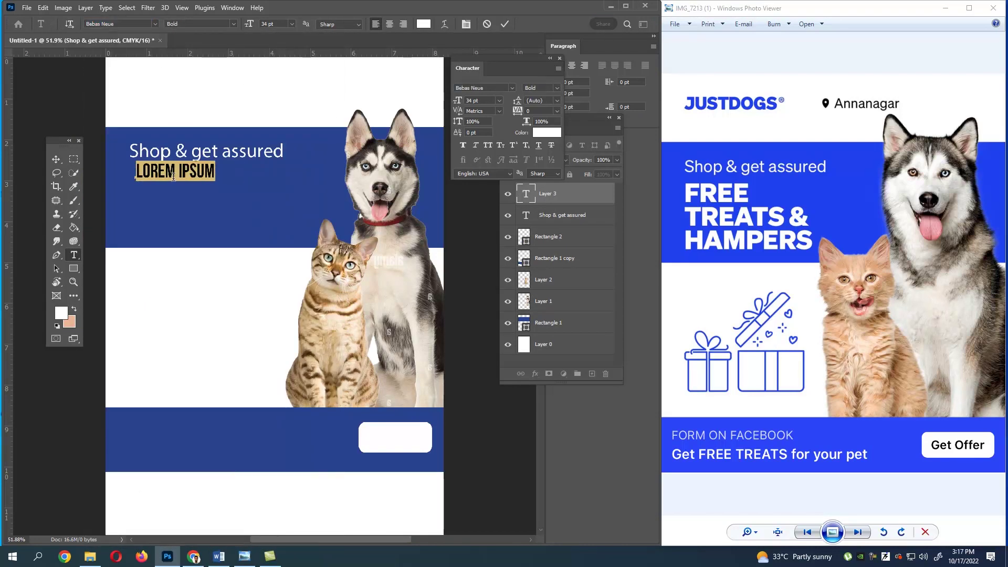
pyautogui.write('FREE')
pyautogui.press('Return')
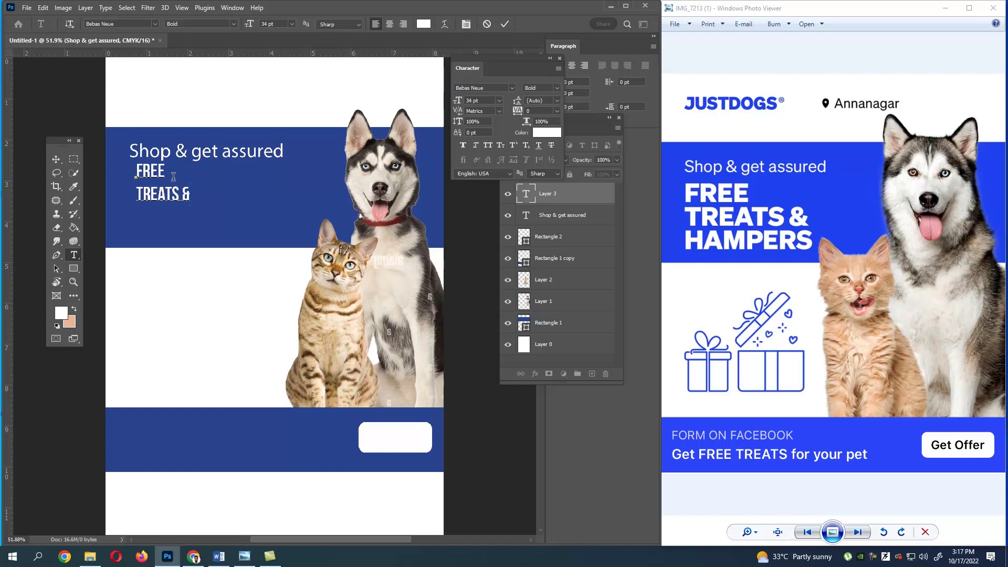
# Set the three-line FREE TREATS & HAMPERS text to 62 pt with 48 pt leading.
pyautogui.hotkey('ctrl', 'a')
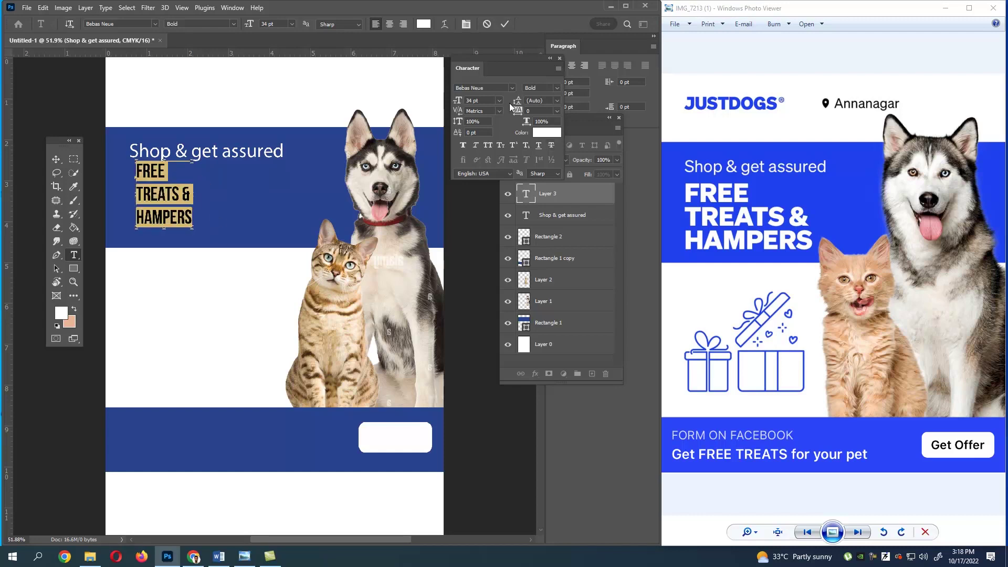
pyautogui.click(557, 100)
pyautogui.click(541, 122)
pyautogui.click(557, 100)
pyautogui.click(541, 109)
pyautogui.moveTo(517, 103)
pyautogui.mouseDown()
pyautogui.moveTo(465, 103)
pyautogui.moveTo(525, 101)
pyautogui.mouseUp()
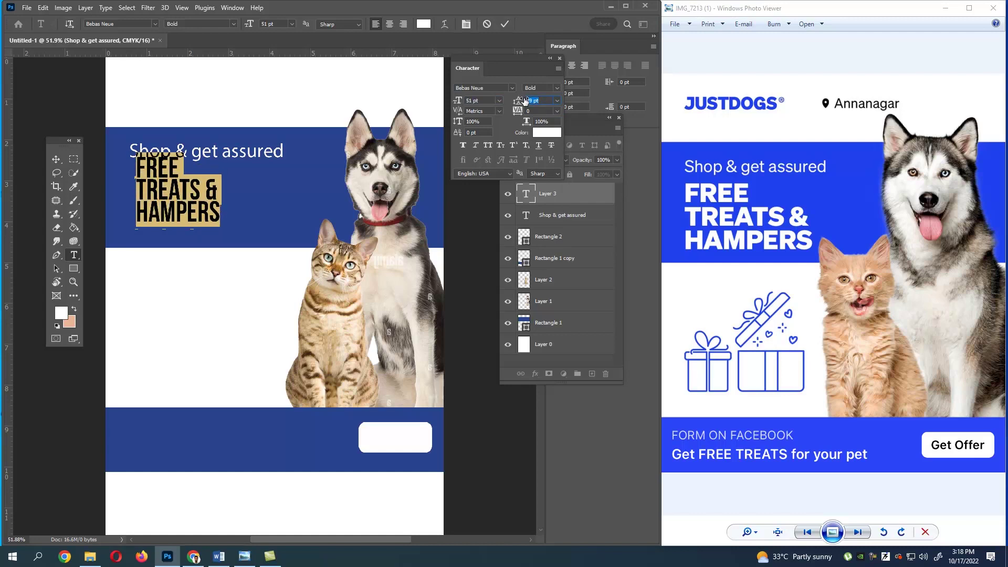
pyautogui.moveTo(459, 106); pyautogui.dragTo(524, 103)
# Place the FREE TREATS & HAMPERS text left-aligned under "Shop & get assured" and raise that upper line slightly.
pyautogui.click(56, 159)
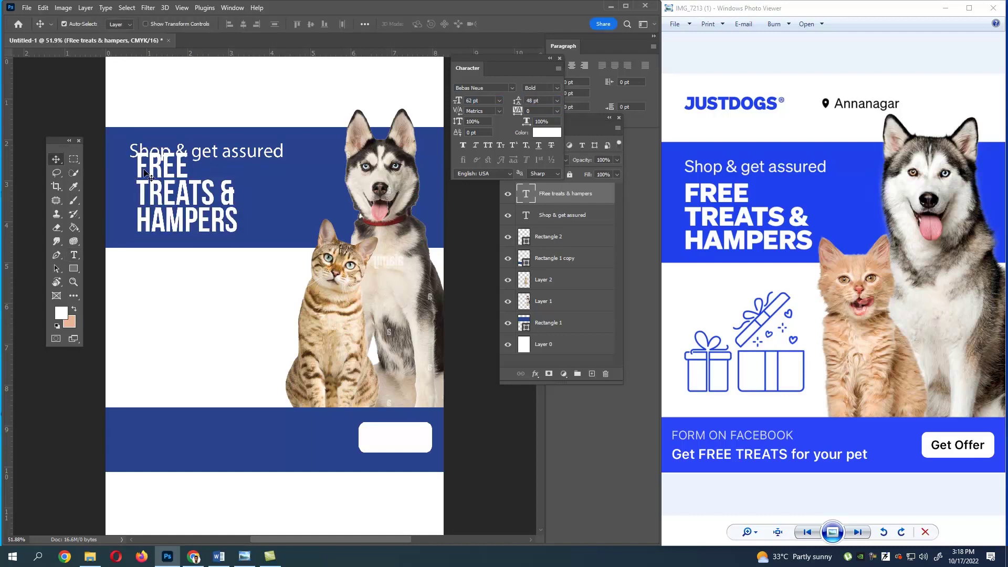
pyautogui.moveTo(166, 171); pyautogui.dragTo(159, 182)
pyautogui.click(211, 162)
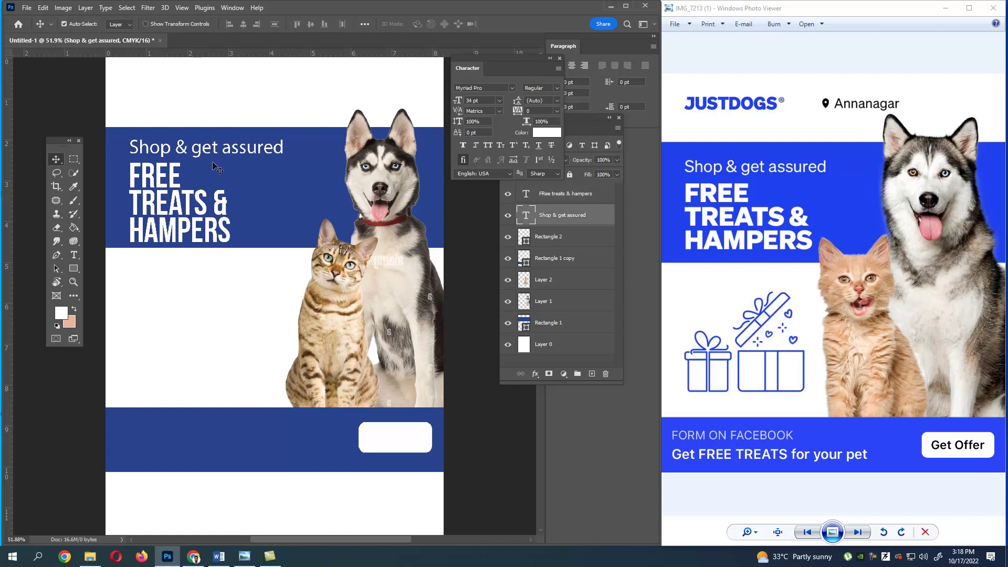
pyautogui.hotkey('ctrl', 't')
pyautogui.press('Escape')
# Scale the FREE TREATS & HAMPERS text down slightly to about 57.96 pt and nudge it up.
pyautogui.click(226, 237)
pyautogui.hotkey('ctrl', 't')
pyautogui.moveTo(232, 248); pyautogui.dragTo(229, 245)
pyautogui.press('Return')
pyautogui.hotkey('shift', 'Left')
pyautogui.press('Up')
pyautogui.press('Up')
pyautogui.press('Up')
pyautogui.press('Up')
# Duplicate the FREE TREATS & HAMPERS text down to the lower blue band and set the copy's weight to Thin.
pyautogui.moveTo(212, 209); pyautogui.dragTo(212, 428)
pyautogui.doubleClick(211, 426)
pyautogui.click(234, 24)
pyautogui.click(195, 35)
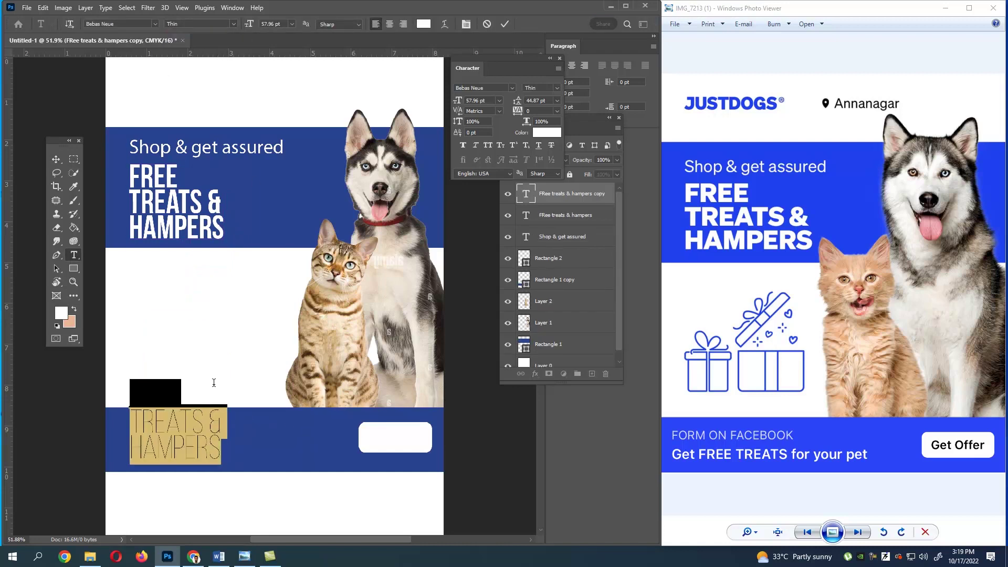
# Replace the copied text with "form on facebook" and move it into the left part of the lower blue band.
pyautogui.press('BackSpace')
pyautogui.write('form on faceb')
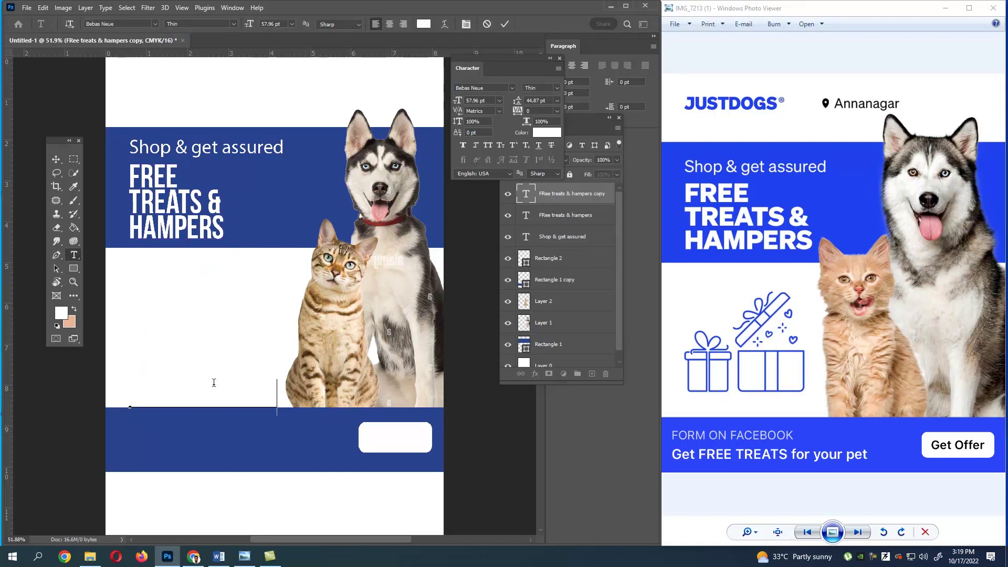
pyautogui.write('ook')
pyautogui.hotkey('ctrl', 'a')
pyautogui.hotkey('ctrl', 'Return')
pyautogui.moveTo(226, 393); pyautogui.dragTo(216, 424)
# Set the "form on facebook" text to the Book weight and reduce its size to 33 pt.
pyautogui.doubleClick(221, 430)
pyautogui.hotkey('ctrl', 'shift', ',')
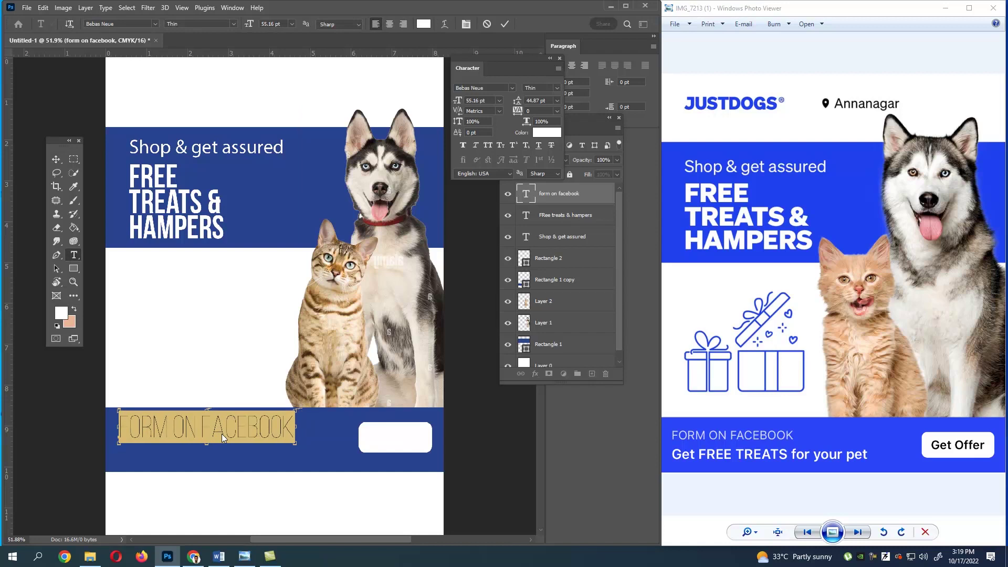
pyautogui.click(231, 24)
pyautogui.click(223, 38)
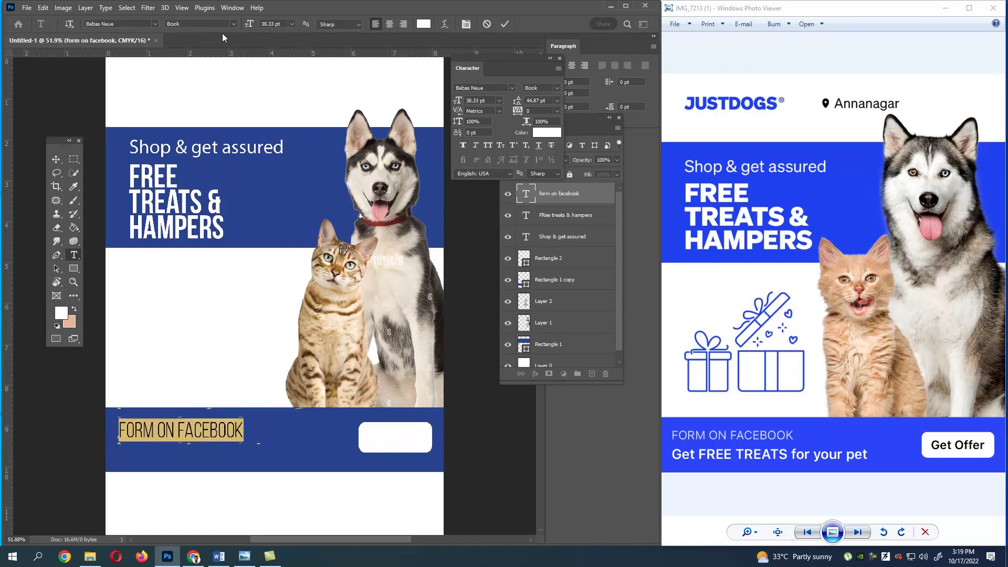
pyautogui.click(233, 24)
pyautogui.click(204, 60)
pyautogui.click(233, 25)
pyautogui.click(212, 51)
pyautogui.moveTo(252, 24); pyautogui.dragTo(249, 26)
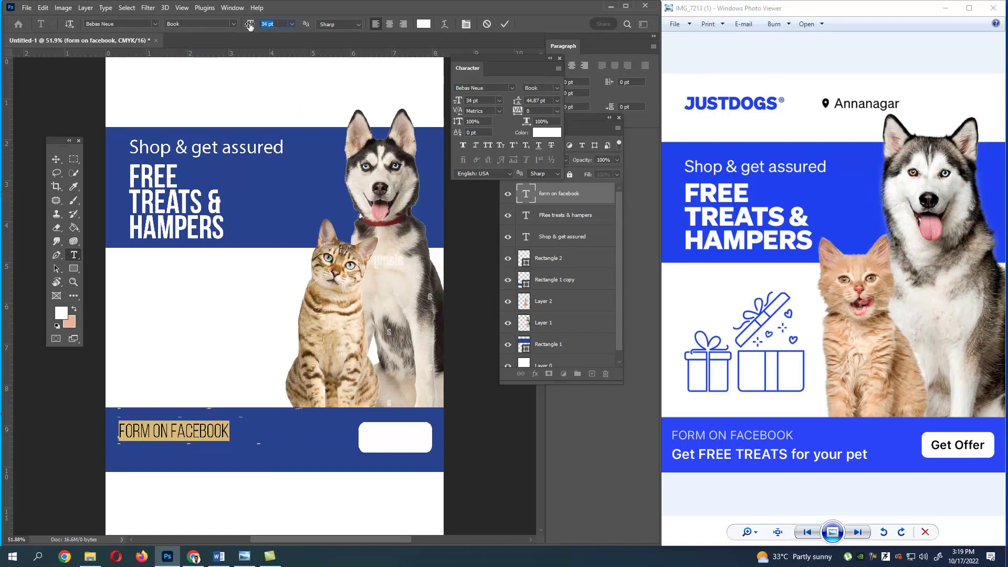
# Change the lower band text's font to Myriad Pro and retype it as "FORM ON FACEBOOK".
pyautogui.click(155, 24)
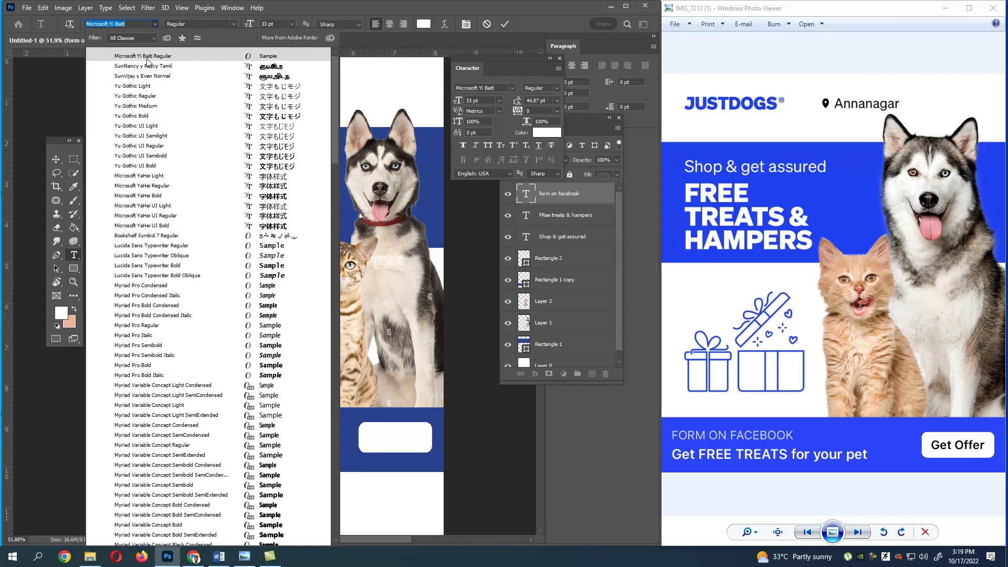
pyautogui.click(144, 328)
pyautogui.click(258, 435)
pyautogui.press('BackSpace')
pyautogui.press('BackSpace')
pyautogui.press('BackSpace')
pyautogui.press('BackSpace')
pyautogui.press('BackSpace')
pyautogui.press('BackSpace')
pyautogui.press('BackSpace')
pyautogui.press('BackSpace')
pyautogui.press('BackSpace')
pyautogui.press('BackSpace')
pyautogui.press('BackSpace')
pyautogui.press('BackSpace')
pyautogui.press('BackSpace')
pyautogui.press('BackSpace')
pyautogui.press('BackSpace')
pyautogui.press('BackSpace')
pyautogui.write('FORM ON FACEBOOK')
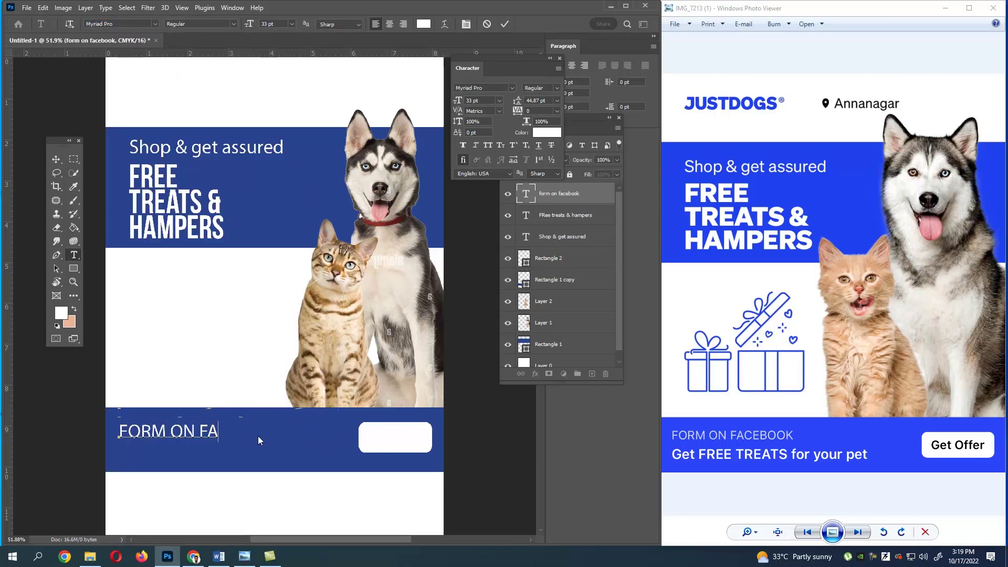
# Reduce the FORM ON FACEBOOK text's size to 24 pt.
pyautogui.hotkey('ctrl', 'a')
pyautogui.moveTo(249, 25); pyautogui.dragTo(245, 28)
pyautogui.click(55, 159)
# Place a copy of the FORM ON FACEBOOK text just below the original and set the copy's weight to Bold.
pyautogui.moveTo(204, 435)
pyautogui.mouseDown()
pyautogui.moveTo(202, 424)
pyautogui.moveTo(209, 454)
pyautogui.mouseUp()
pyautogui.doubleClick(209, 452)
pyautogui.click(233, 24)
pyautogui.click(194, 105)
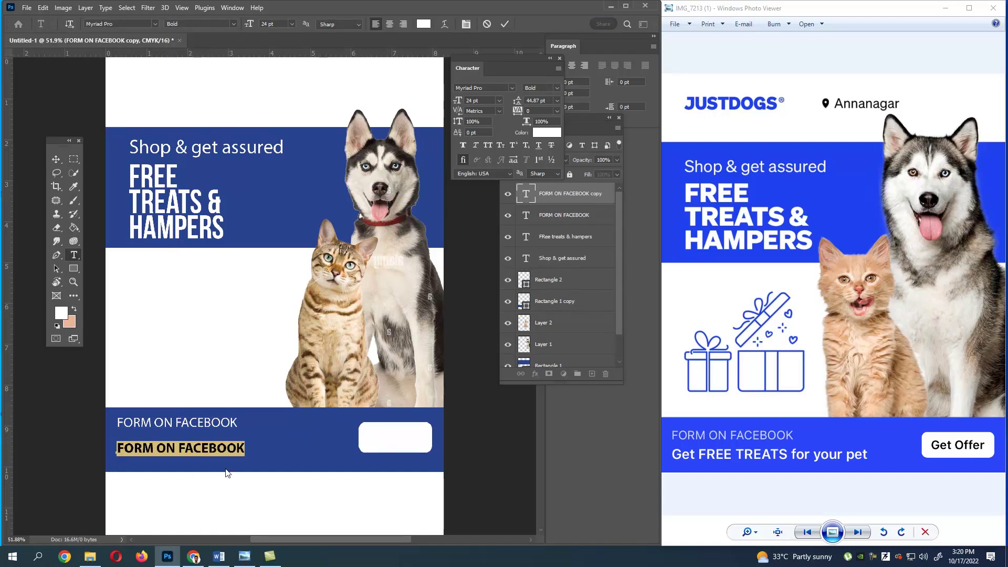
# Replace the bold copy with "Get FREE TREATS for your pet", enlarge it to 26.8 pt, and nudge the FORM ON FACEBOOK line closer.
pyautogui.write('GE')
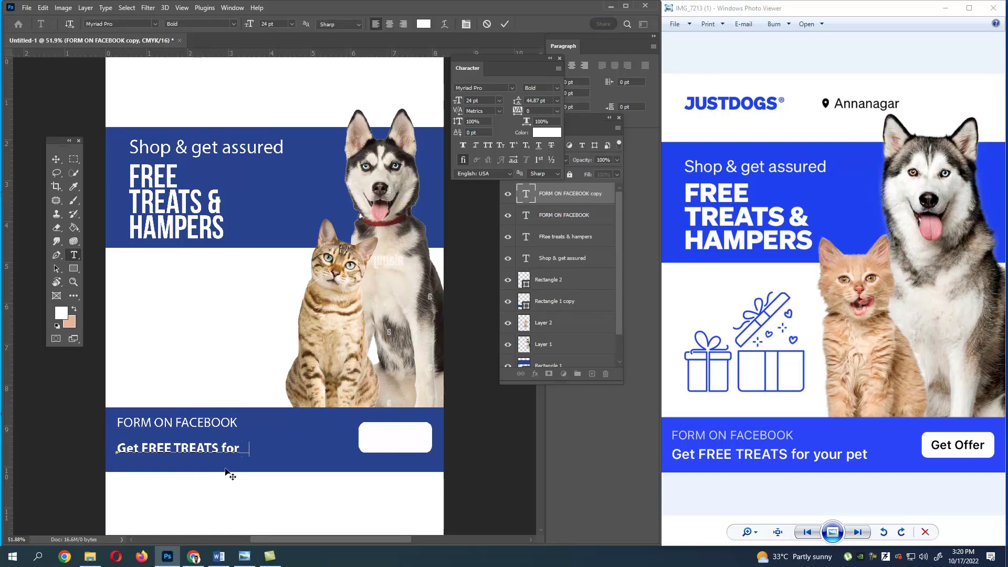
pyautogui.hotkey('ctrl', 'a')
pyautogui.hotkey('ctrl', 'shift', '.')
pyautogui.hotkey('ctrl', 'shift', '.')
pyautogui.hotkey('ctrl', 'shift', '.')
pyautogui.hotkey('ctrl', 'shift', '.')
pyautogui.hotkey('ctrl', 'shift', ',')
pyautogui.hotkey('ctrl', 'Return')
pyautogui.press('v')
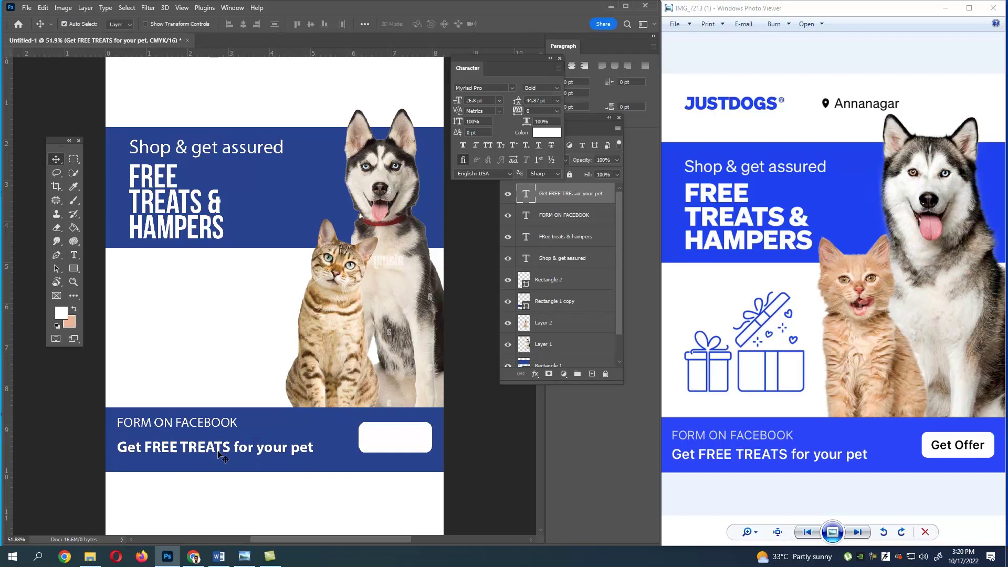
pyautogui.moveTo(225, 426); pyautogui.dragTo(224, 427)
# Duplicate the "Shop & get assured" text onto the white button in the lower band and color the copy black.
pyautogui.keyDown('alt'); pyautogui.moveTo(205, 154); pyautogui.dragTo(377, 437); pyautogui.keyUp('alt')
pyautogui.doubleClick(378, 435)
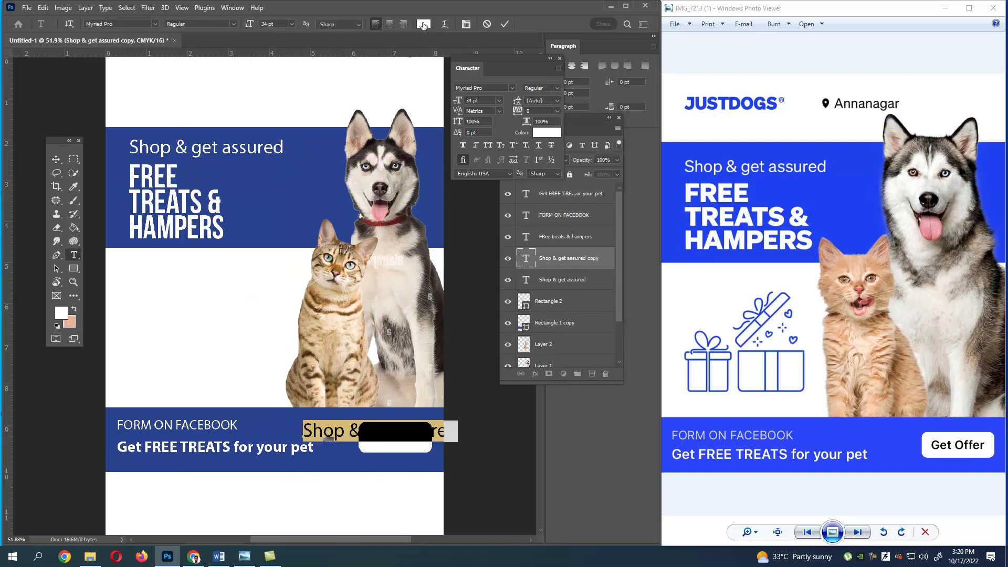
pyautogui.click(423, 24)
pyautogui.click(858, 444)
pyautogui.click(950, 306)
# Replace the black copy's text with "Get Offer", reduce it to 27 pt, and move it onto the white button.
pyautogui.write('Get  Offer')
pyautogui.hotkey('ctrl', 'a')
pyautogui.hotkey('ctrl', 'shift', ',')
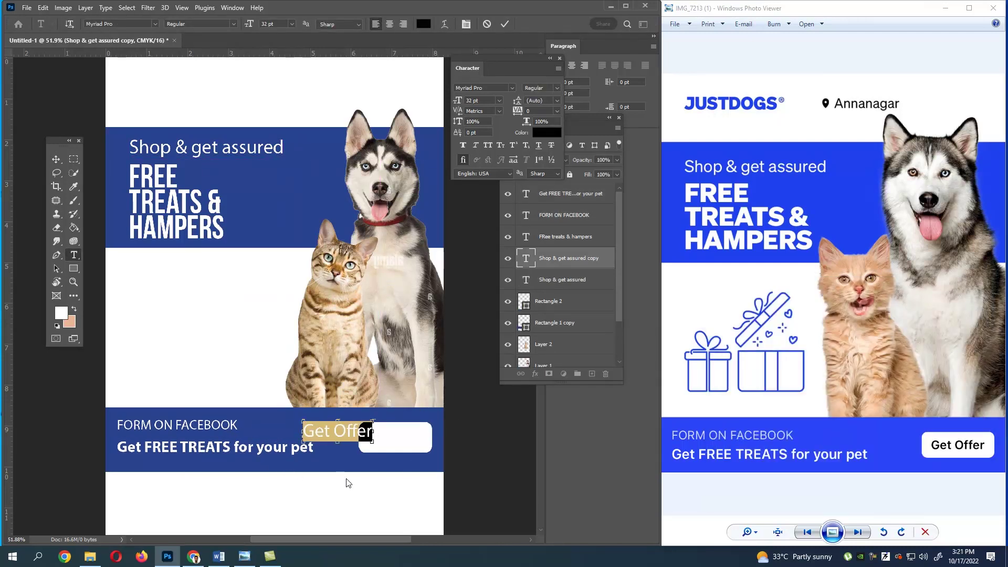
pyautogui.click(56, 158)
pyautogui.moveTo(350, 430); pyautogui.dragTo(411, 435)
# Set the Get Offer button text to the Semibold weight.
pyautogui.doubleClick(411, 435)
pyautogui.click(234, 24)
pyautogui.click(202, 77)
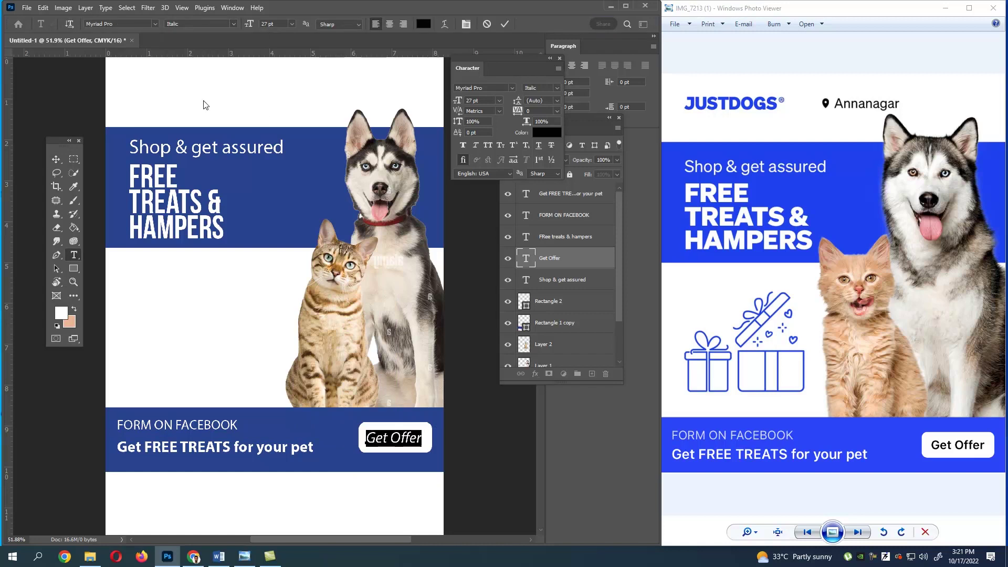
pyautogui.click(234, 24)
pyautogui.click(192, 85)
pyautogui.hotkey('ctrl', 'Return')
pyautogui.press('v')
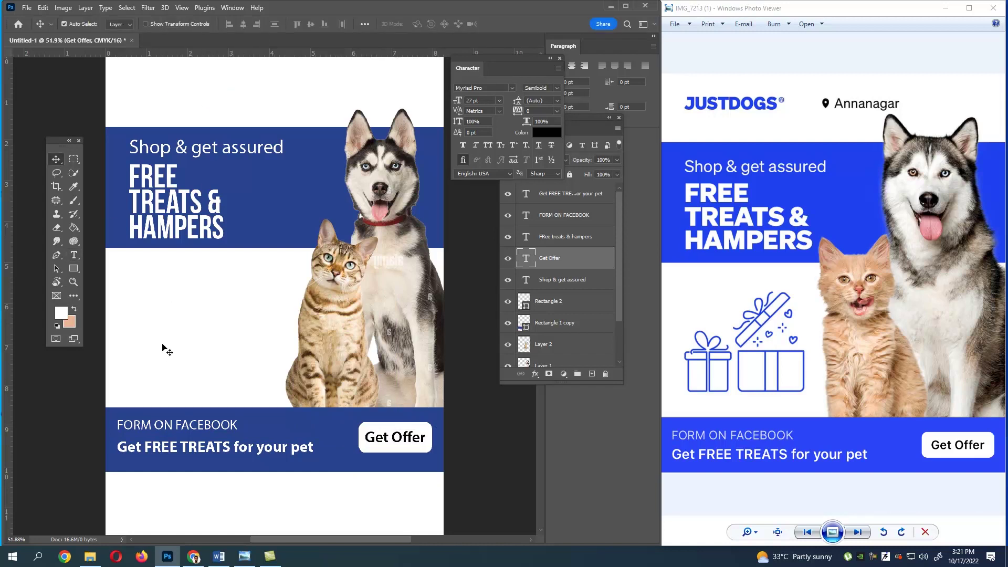
# Duplicate the FREE TREATS & HAMPERS text up into the white header area and color the copy with the band's blue.
pyautogui.keyDown('alt'); pyautogui.moveTo(185, 205); pyautogui.dragTo(198, 114); pyautogui.keyUp('alt')
pyautogui.doubleClick(199, 115)
pyautogui.click(423, 23)
pyautogui.click(247, 183)
pyautogui.press('Return')
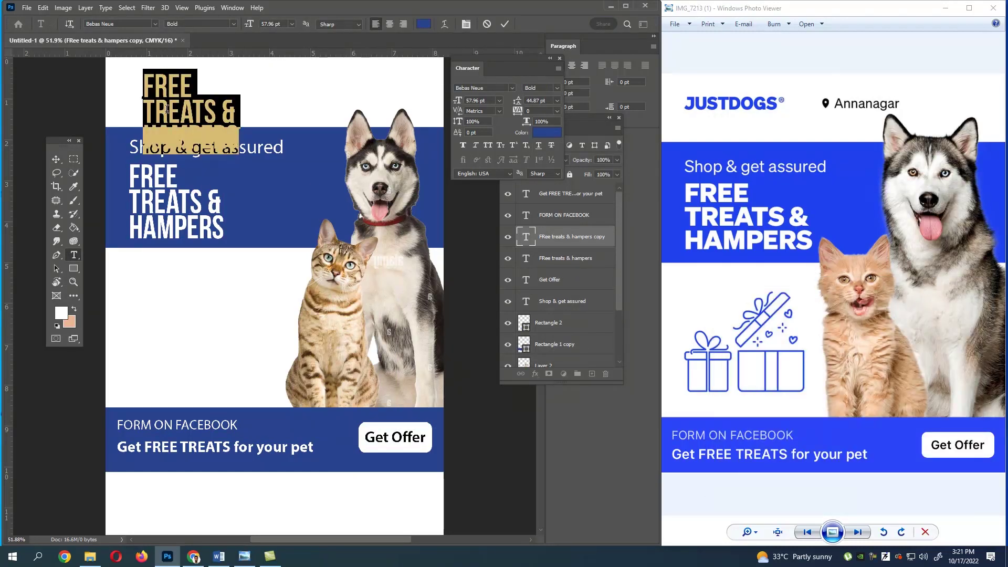
# Replace the blue copy's text with "JUSTDOGS", scale it down to about 49.73 pt, and position it above the headline.
pyautogui.write('JUSTDOGS')
pyautogui.click(56, 159)
pyautogui.hotkey('ctrl', 't')
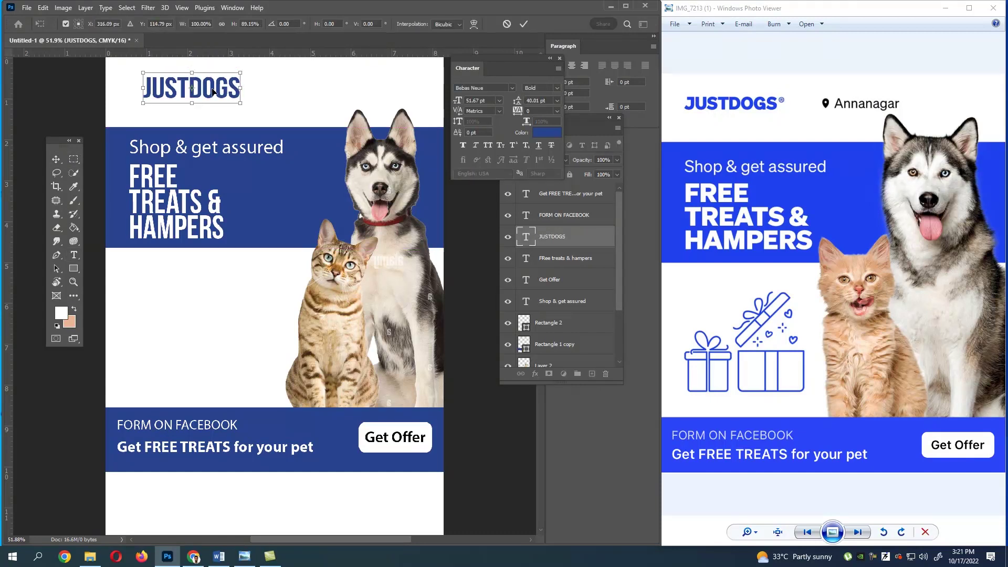
pyautogui.keyDown('alt'); pyautogui.moveTo(240, 102); pyautogui.dragTo(206, 96); pyautogui.keyUp('alt')
pyautogui.press('Return')
# Add the text "Annanagar" to the right of JUSTDOGS in the header and set its font to Myriad Pro.
pyautogui.press('t')
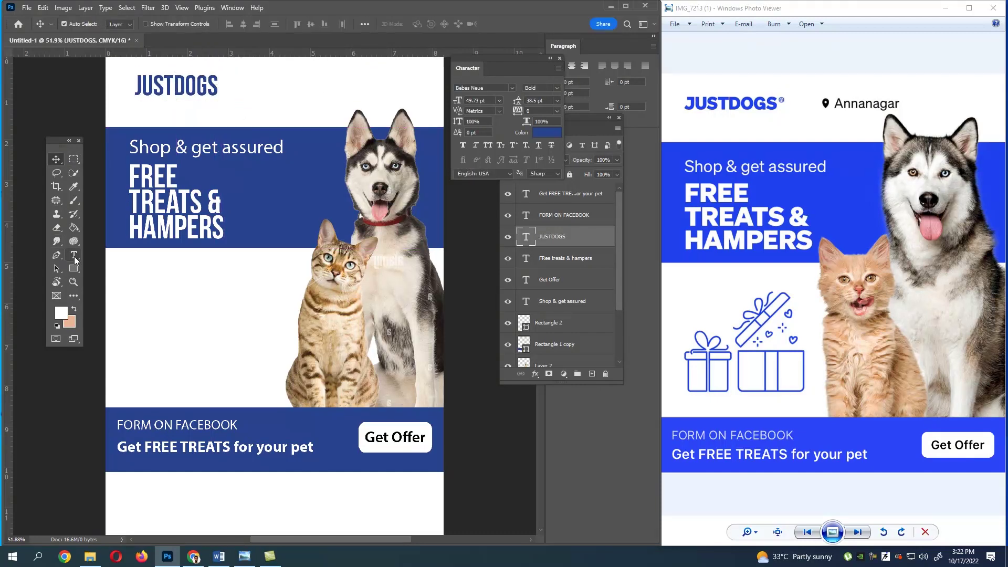
pyautogui.click(318, 89)
pyautogui.write('ANNANA')
pyautogui.hotkey('ctrl', 'a')
pyautogui.click(155, 24)
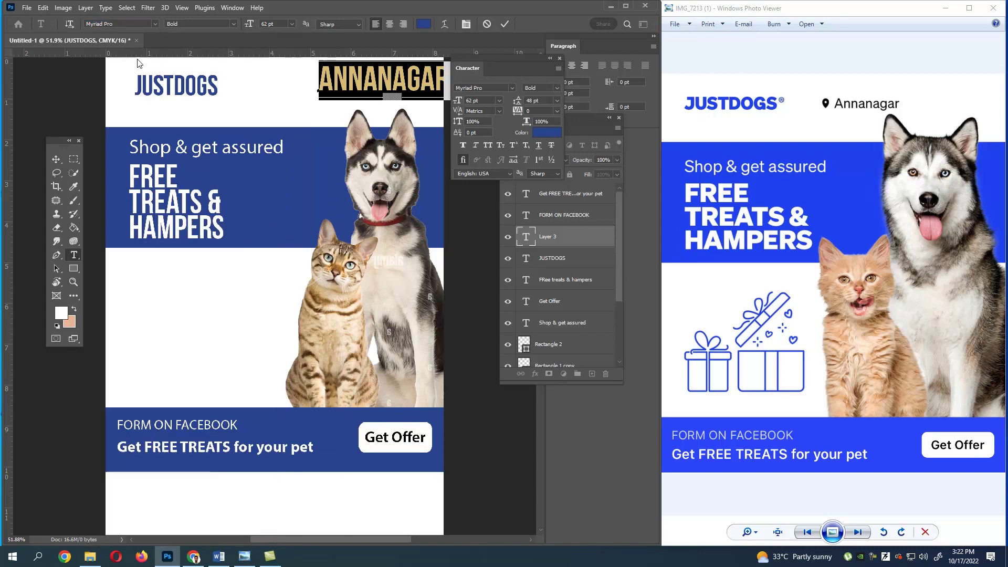
pyautogui.click(124, 65)
# Reduce the Annanagar text's size to 38 pt.
pyautogui.hotkey('ctrl', 'shift', ',')
pyautogui.hotkey('ctrl', 'shift', ',')
pyautogui.hotkey('ctrl', 'shift', ',')
pyautogui.hotkey('ctrl', 'shift', ',')
pyautogui.hotkey('ctrl', 'shift', ',')
pyautogui.hotkey('ctrl', 'shift', ',')
pyautogui.hotkey('ctrl', 'shift', ',')
pyautogui.hotkey('ctrl', 'shift', ',')
pyautogui.hotkey('ctrl', 'shift', ',')
pyautogui.hotkey('ctrl', 'shift', ',')
pyautogui.hotkey('ctrl', 'shift', ',')
pyautogui.hotkey('ctrl', 'shift', ',')
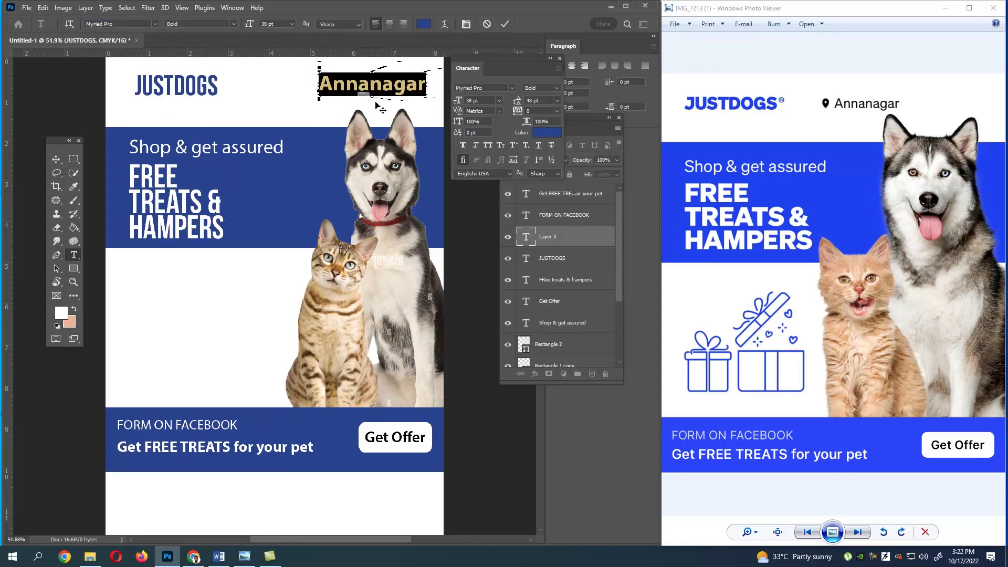
# Set the Annanagar text to the Regular weight, scale it down to about 28 pt, and shift it closer to JUSTDOGS.
pyautogui.click(222, 25)
pyautogui.click(198, 68)
pyautogui.hotkey('ctrl', 'Return')
pyautogui.press('v')
pyautogui.hotkey('ctrl', 't')
pyautogui.moveTo(360, 90)
pyautogui.mouseDown()
pyautogui.moveTo(326, 96)
pyautogui.moveTo(371, 99)
pyautogui.moveTo(347, 91)
pyautogui.mouseUp()
pyautogui.press('Return')
# Open the Annanagar header text for editing.
pyautogui.doubleClick(339, 92)
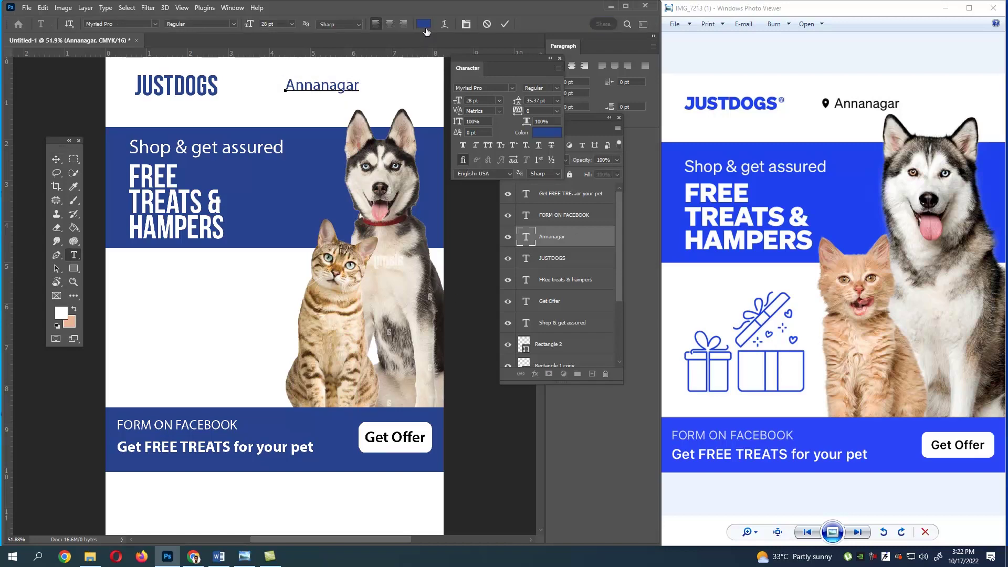